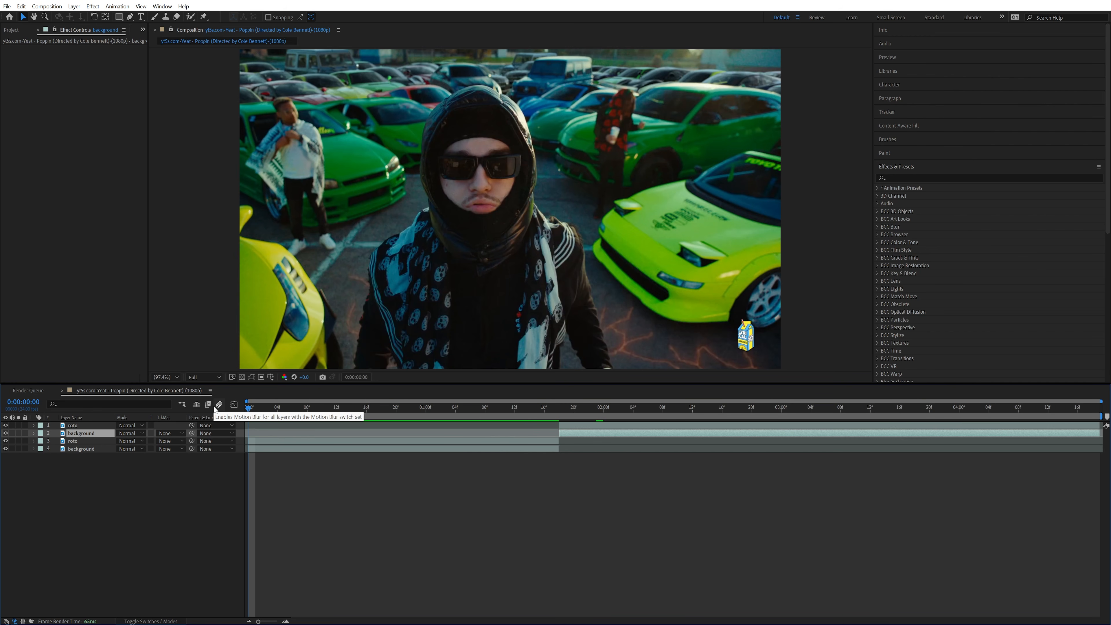
- Hide the lower background layer and scrub the first clip to inspect the cut-out of the man
click(5, 449)
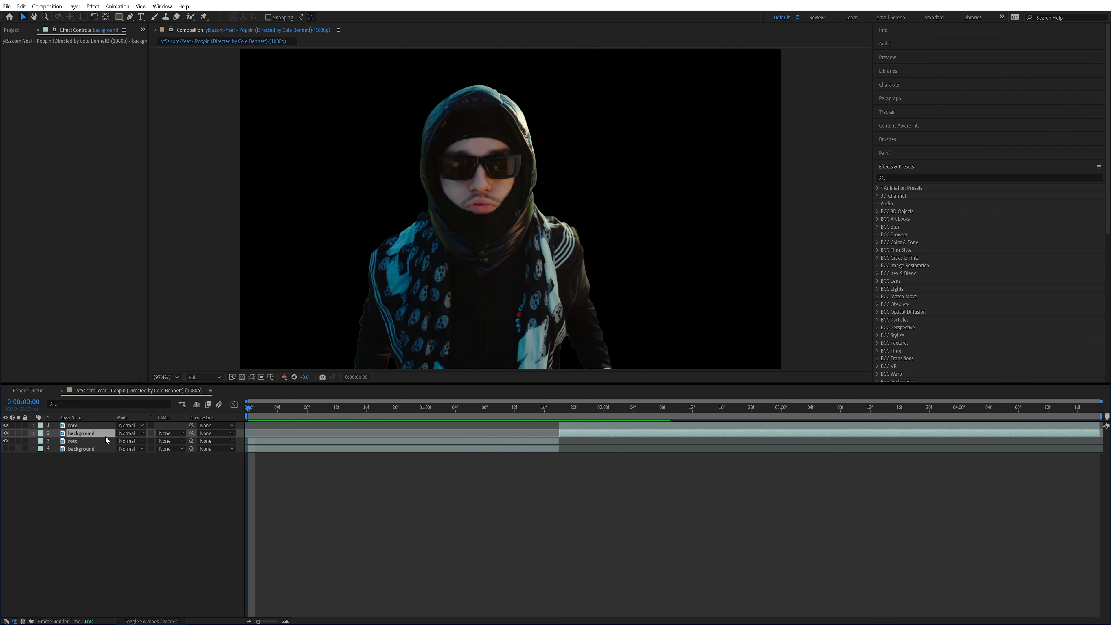
drag(251, 410, 383, 412)
click(6, 433)
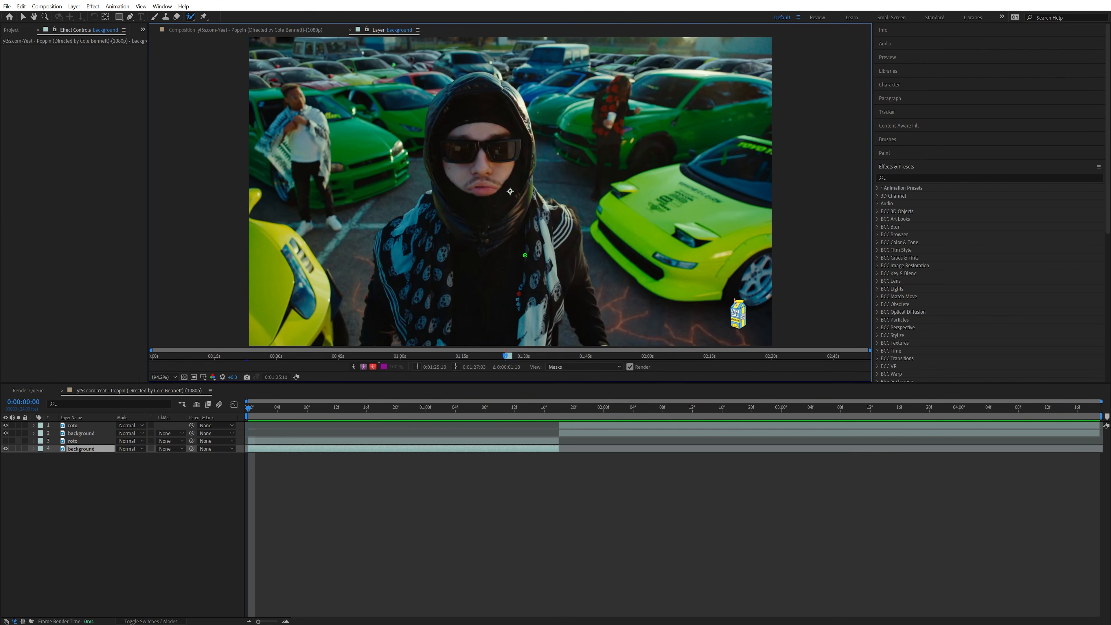
- Isolate the hooded man on the first clip's background layer with Roto Brush strokes, subtracting the spill beside his sleeve
drag(525, 256, 511, 204)
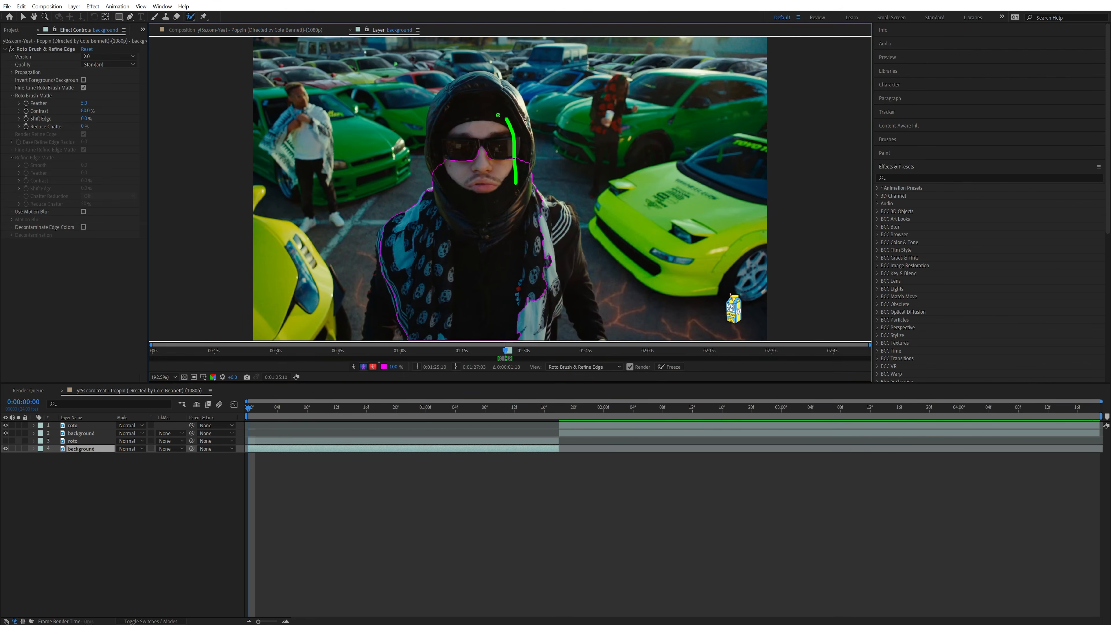
drag(524, 127, 505, 90)
drag(503, 74, 504, 78)
drag(565, 223, 574, 247)
alt+click(568, 331)
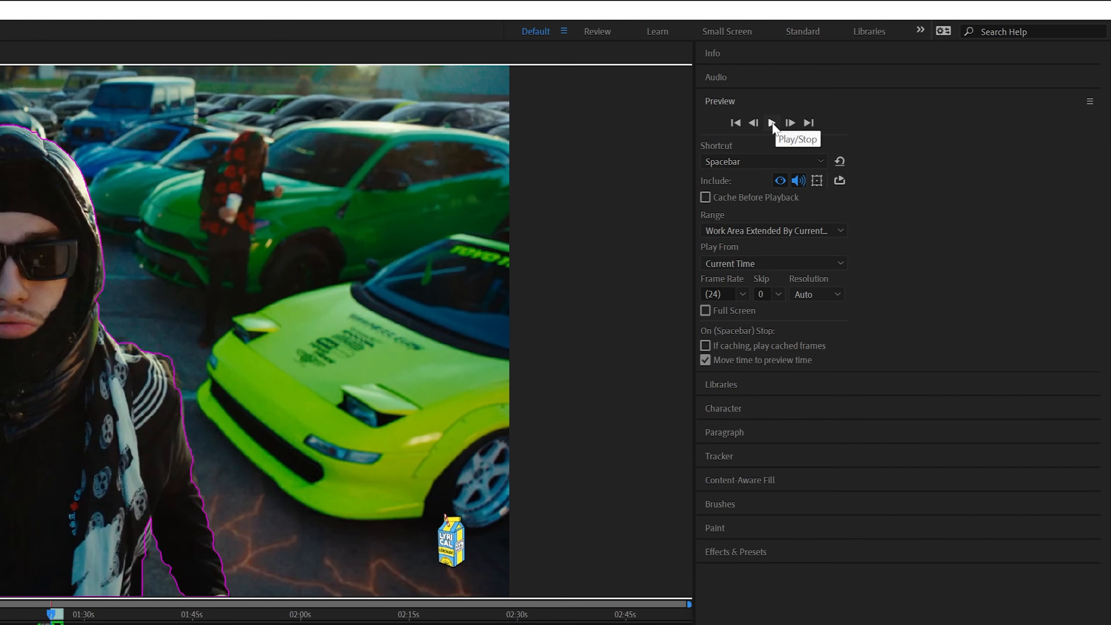
- Play the clip in the layer view to propagate the roto matte across its frames, and freeze the matte
click(772, 122)
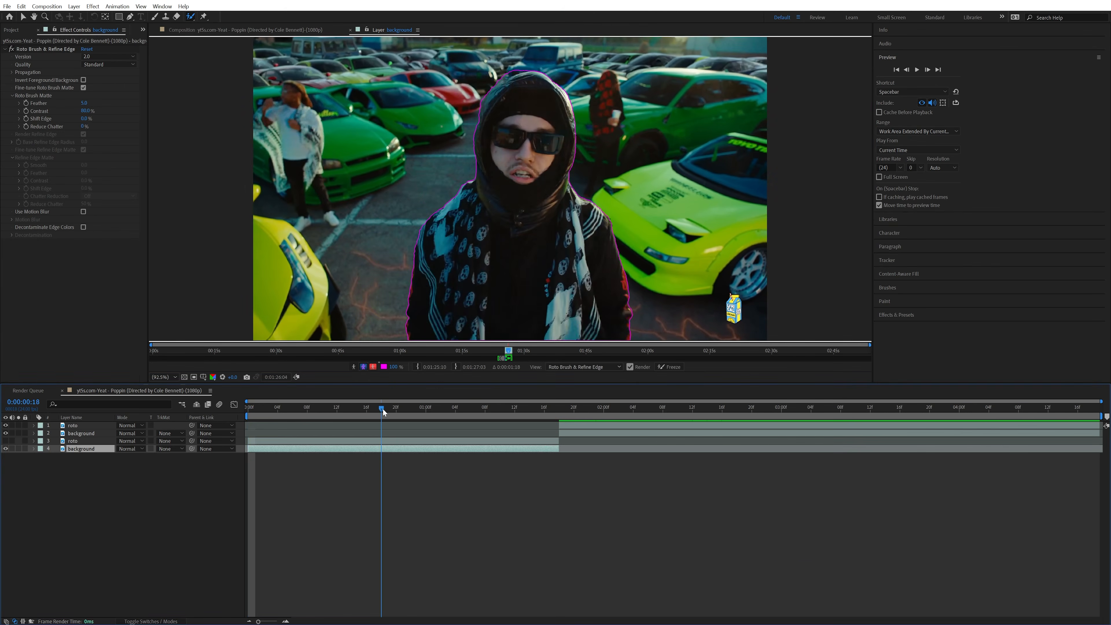
key(space)
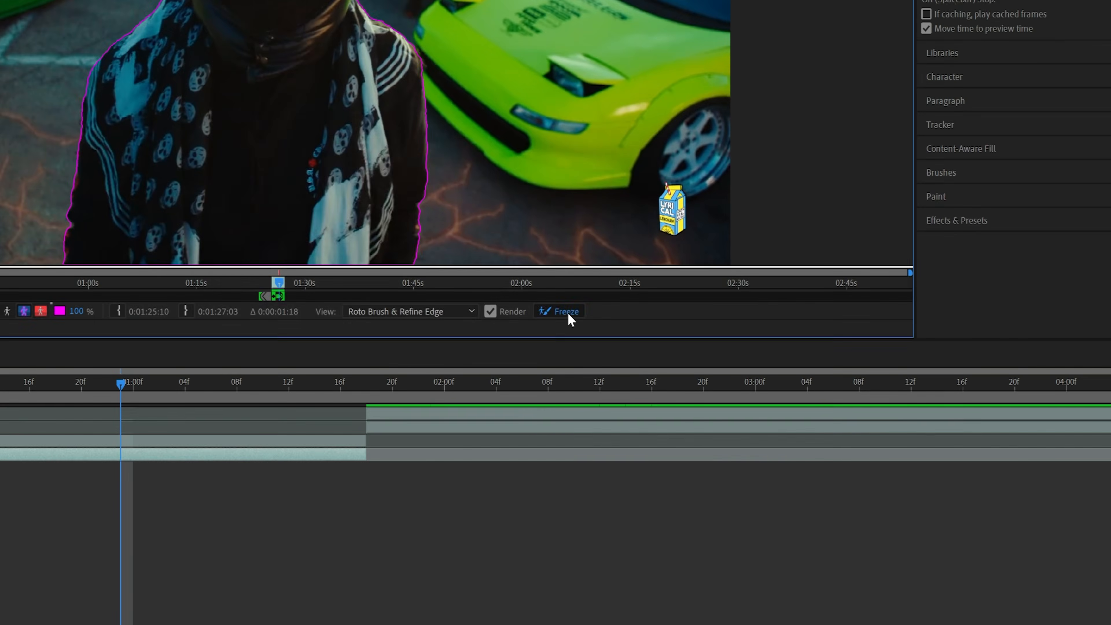
click(672, 367)
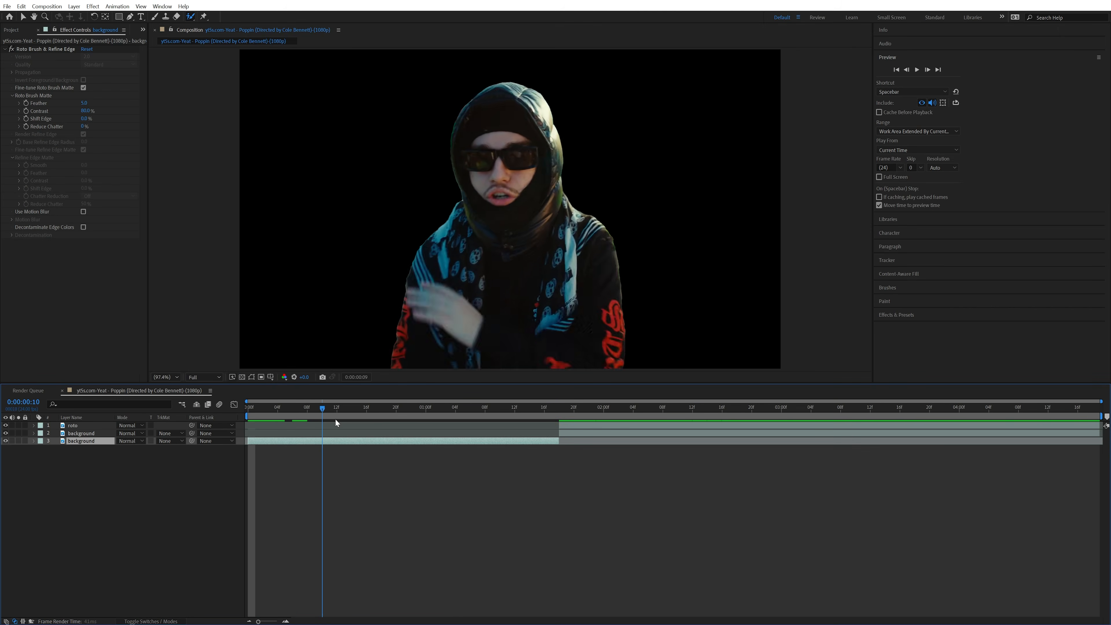
- Turn on the composition's transparency grid and scrub the first clip to check the cut-out
mouse_move(335, 422)
mouse_down()
mouse_move(548, 433)
mouse_move(315, 431)
mouse_up()
click(242, 377)
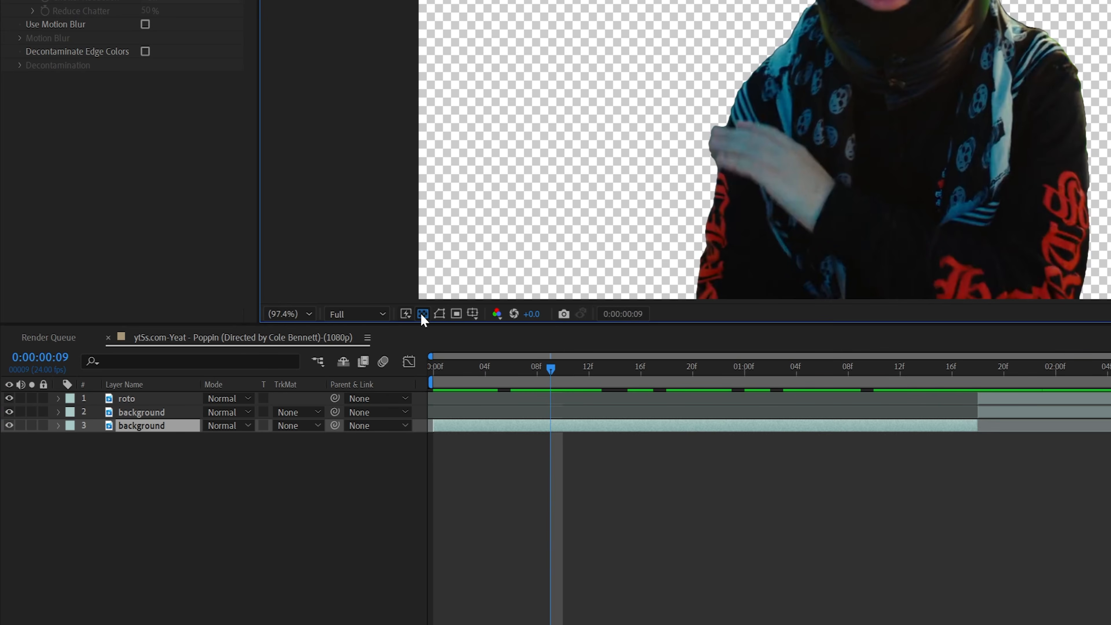
drag(453, 371, 434, 411)
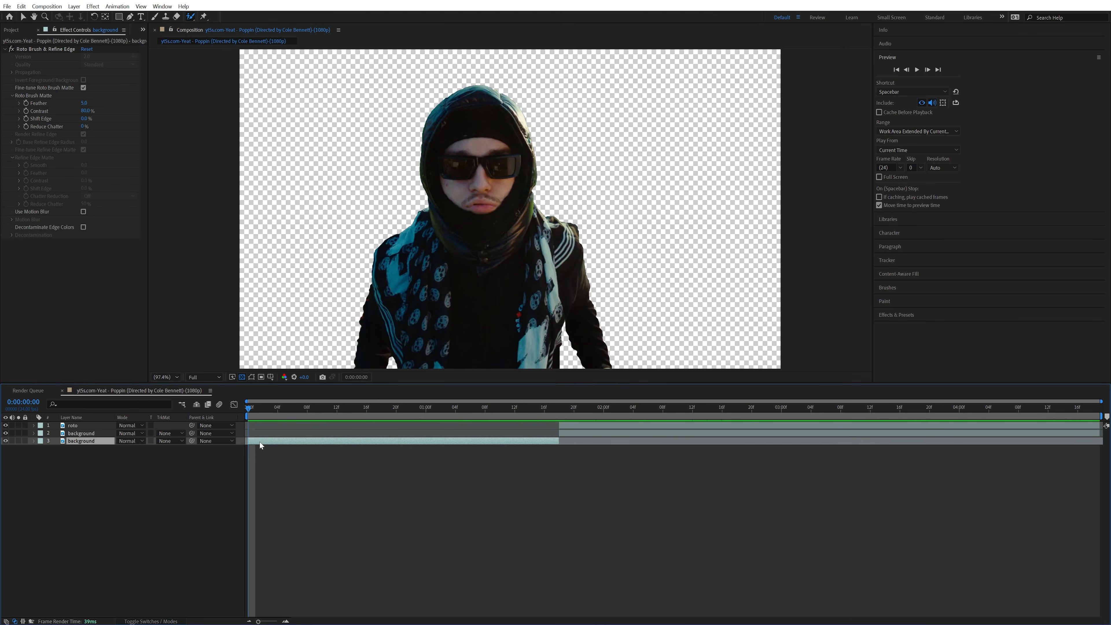
- Duplicate the rotoscoped background layer and remove Roto Brush & Refine Edge from the lower copy
key(ctrl+d)
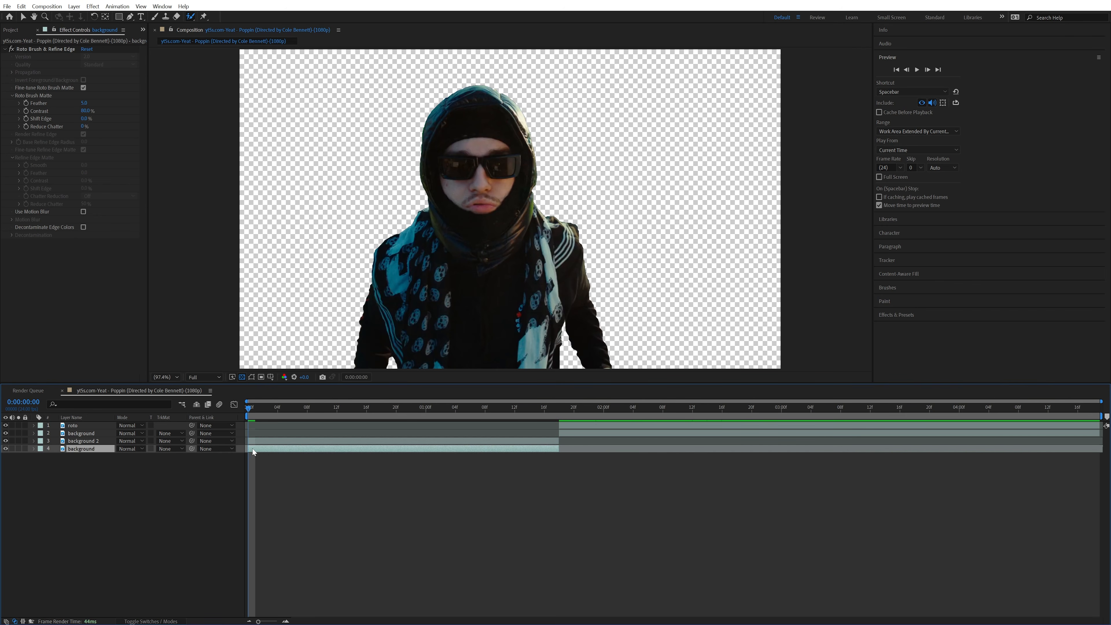
click(77, 49)
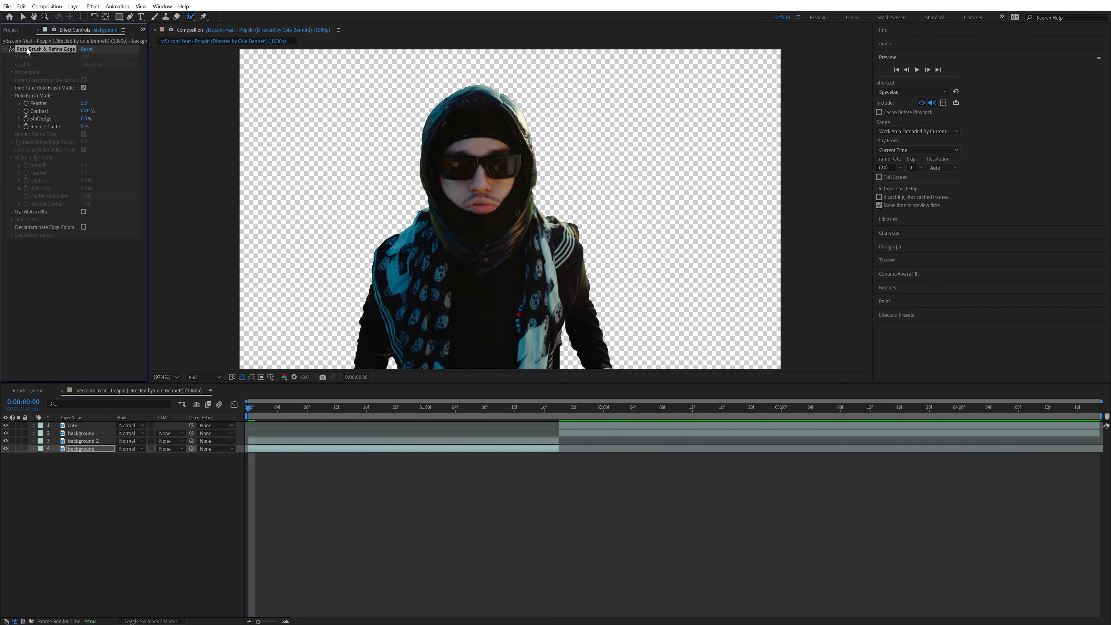
key(Delete)
- Rename the upper rotoscoped copy as roto
right_click(80, 441)
click(88, 436)
text(roto)
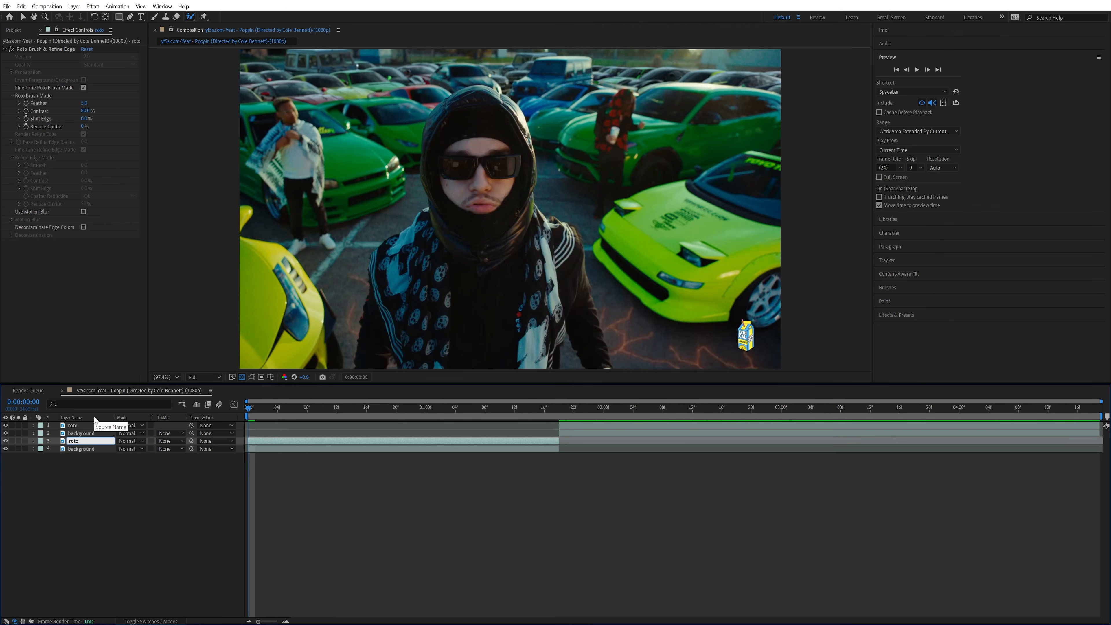
key(Return)
- Duplicate the first clip's plain background layer and rename the copy as effect layer
click(252, 450)
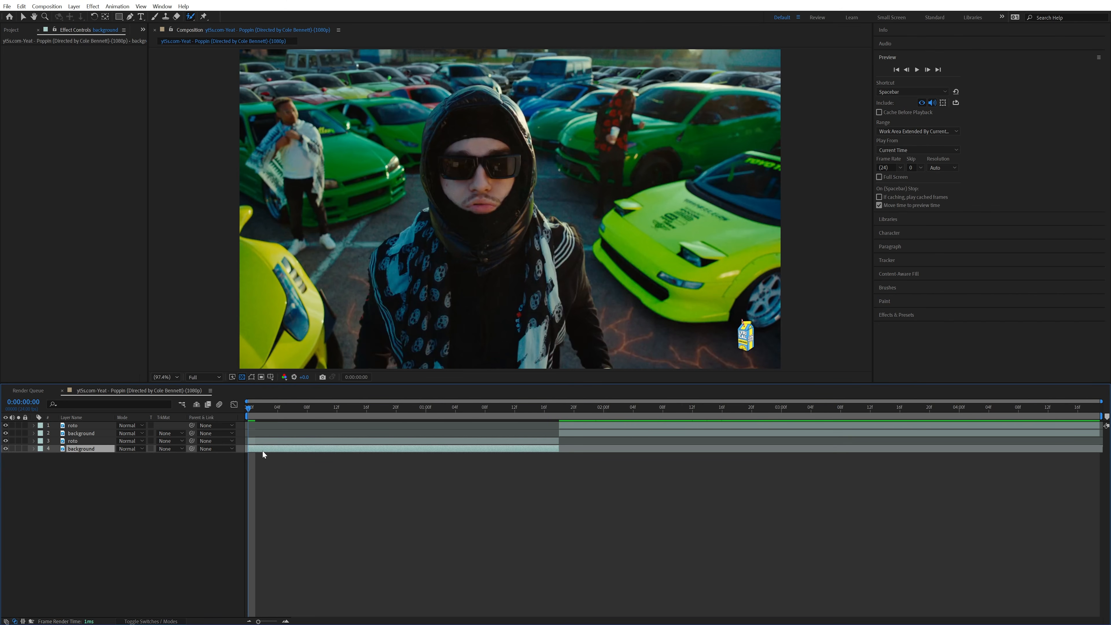
key(ctrl+d)
right_click(94, 450)
click(113, 424)
text(ef)
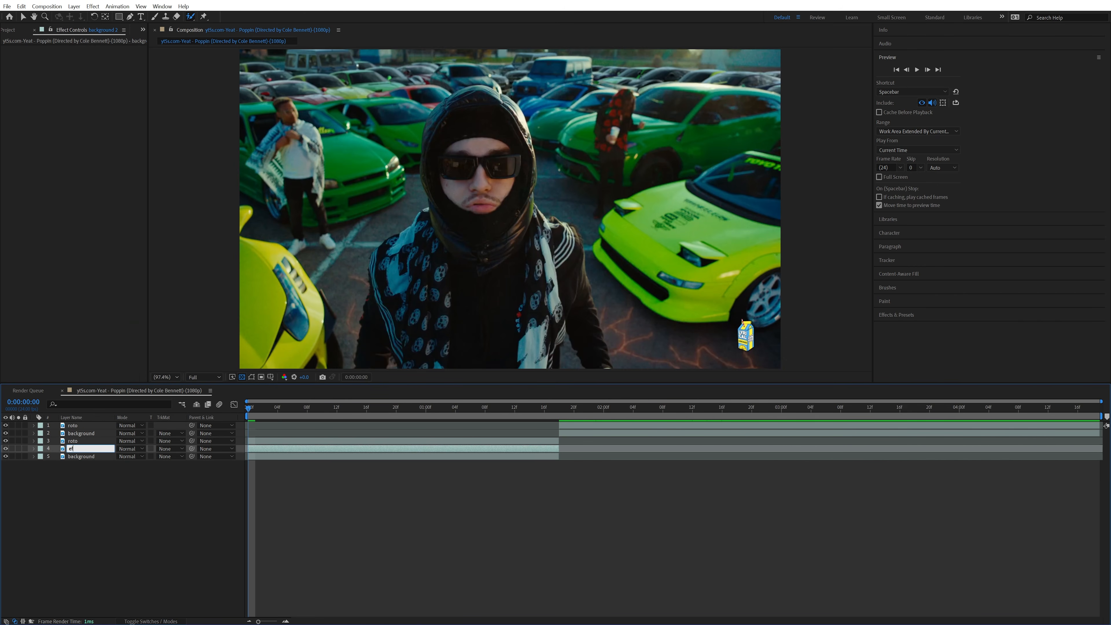
text(fect)
text(layer)
- Play the stacked clip and toggle the visibility of the layers beneath roto to check the layer order
click(73, 440)
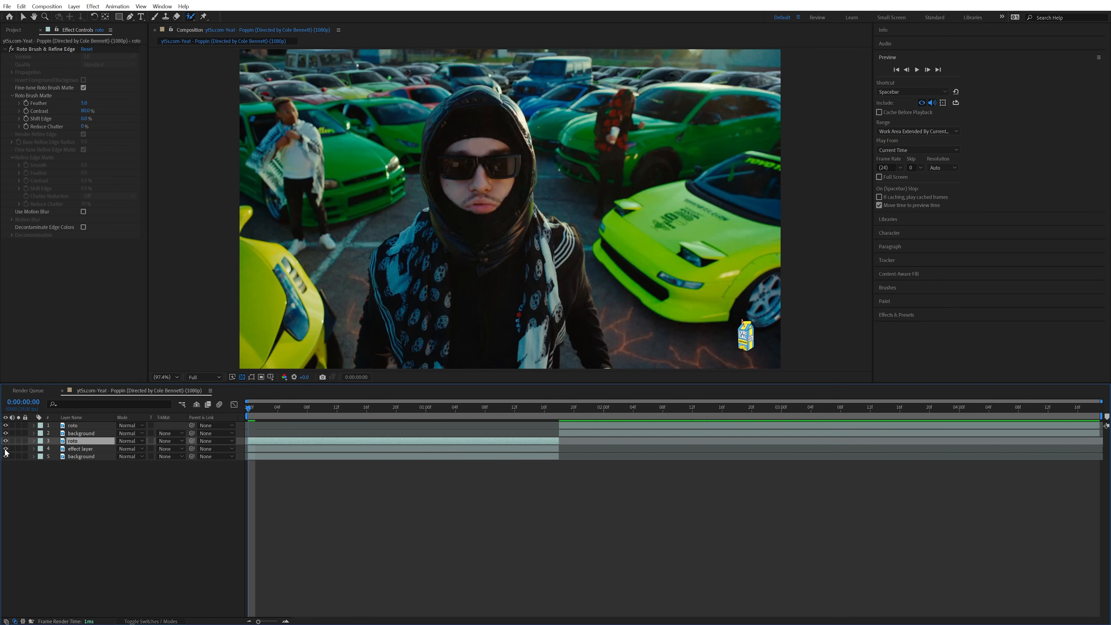
key(space)
click(6, 450)
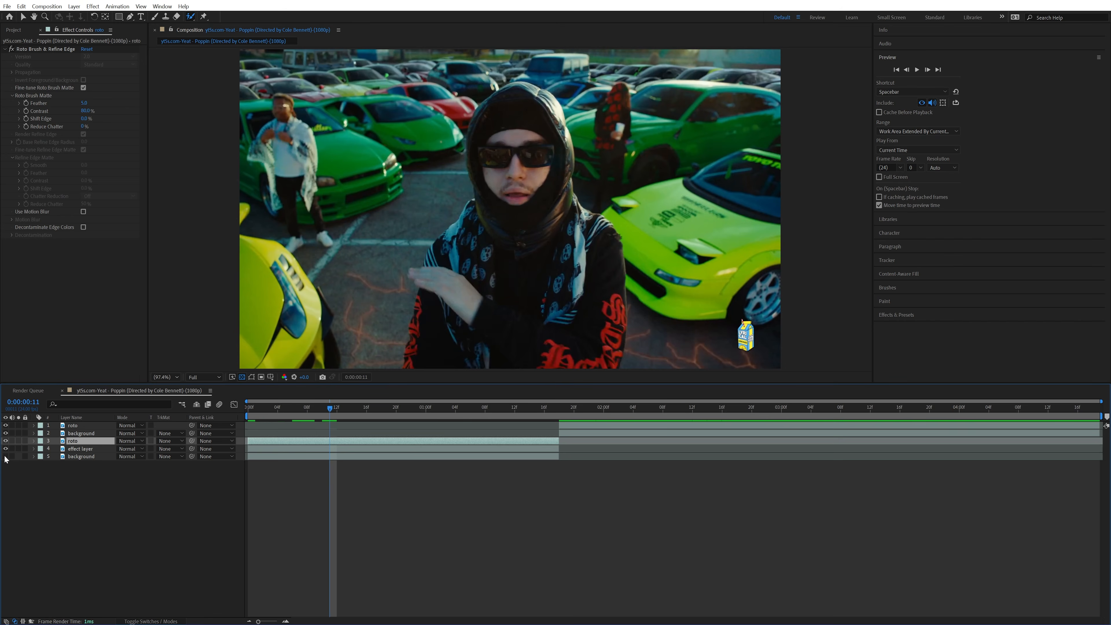
click(81, 451)
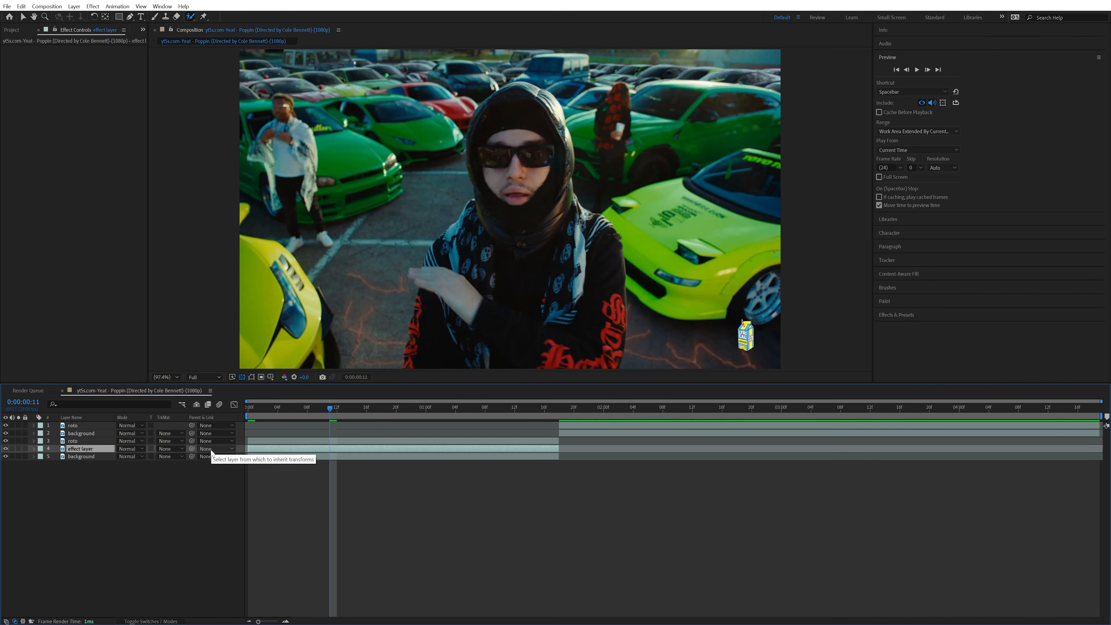
click(278, 412)
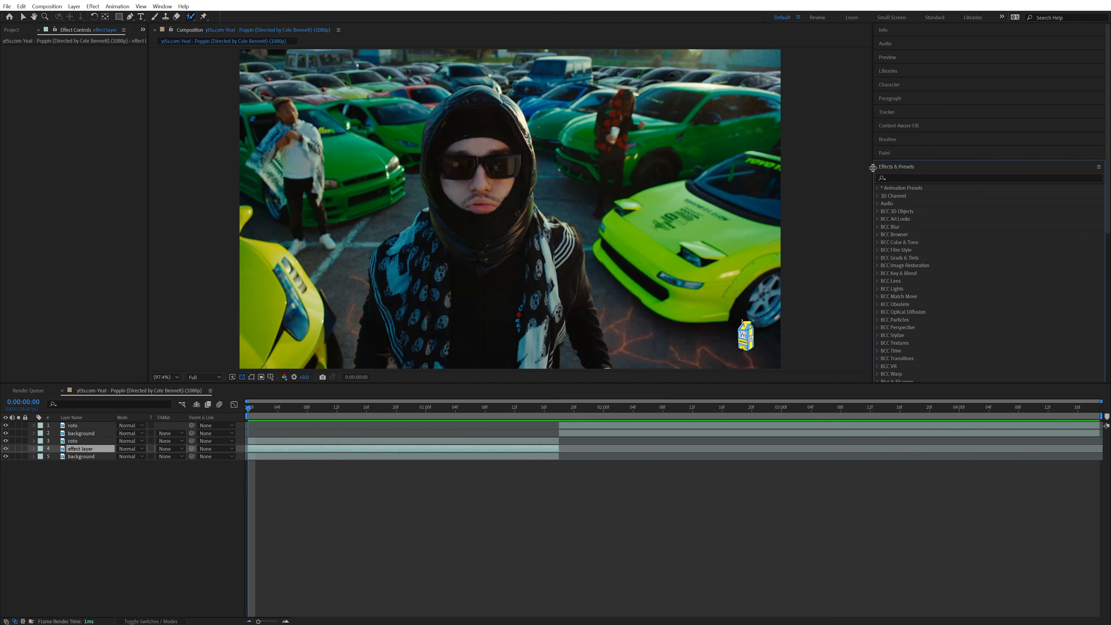
- Expand the user presets to list the Liquid Explosion Pack V2 presets for HD (1920x1080)
click(877, 188)
click(886, 204)
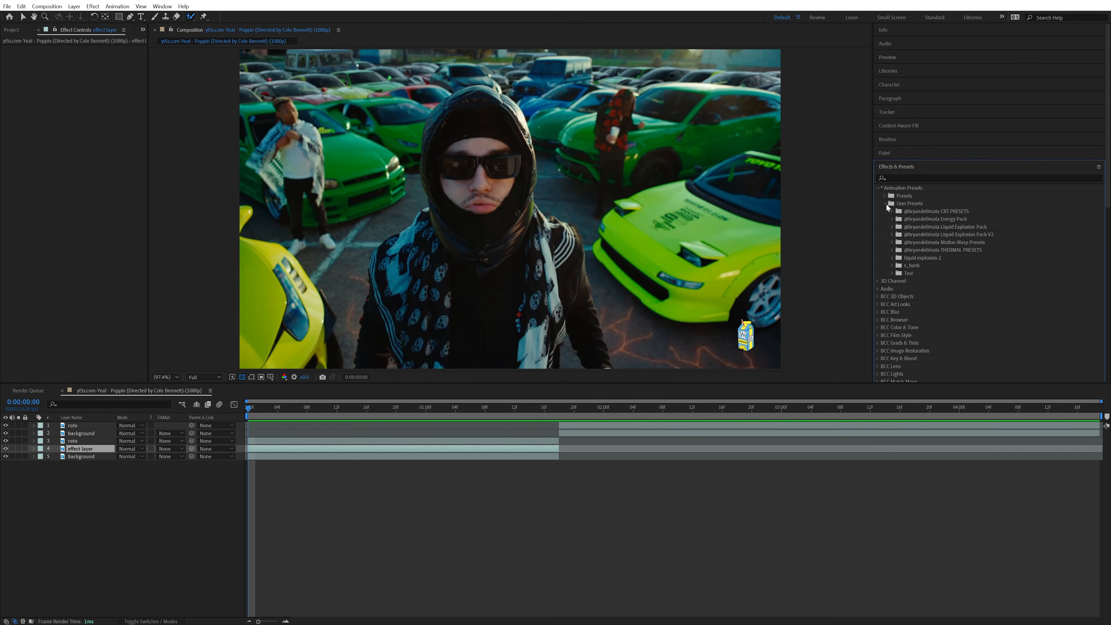
click(893, 235)
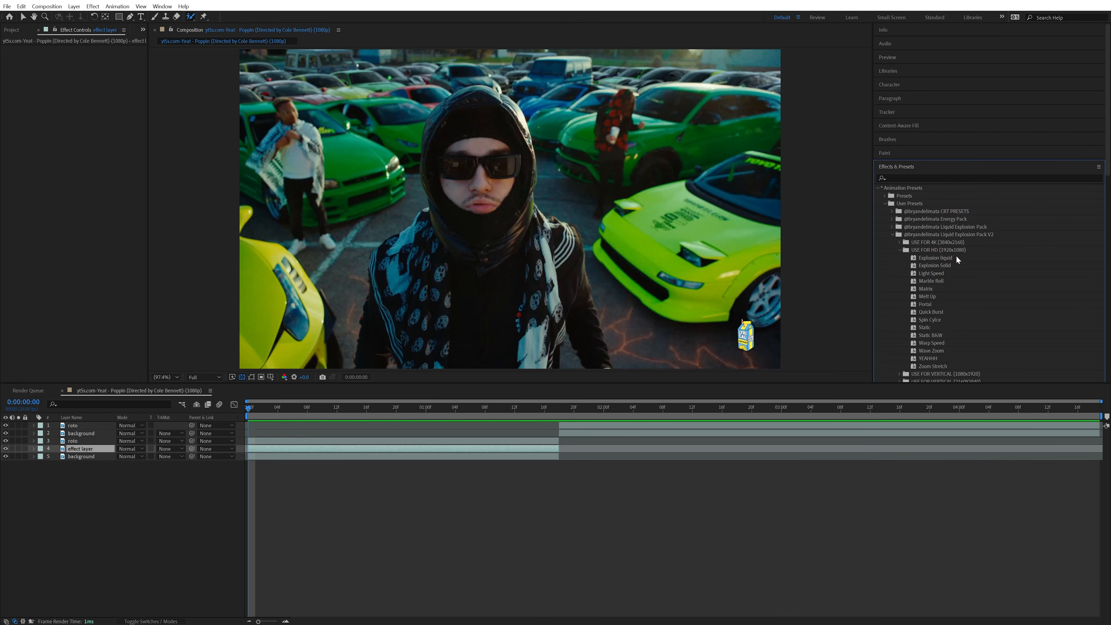
scroll(954, 260, down, 2)
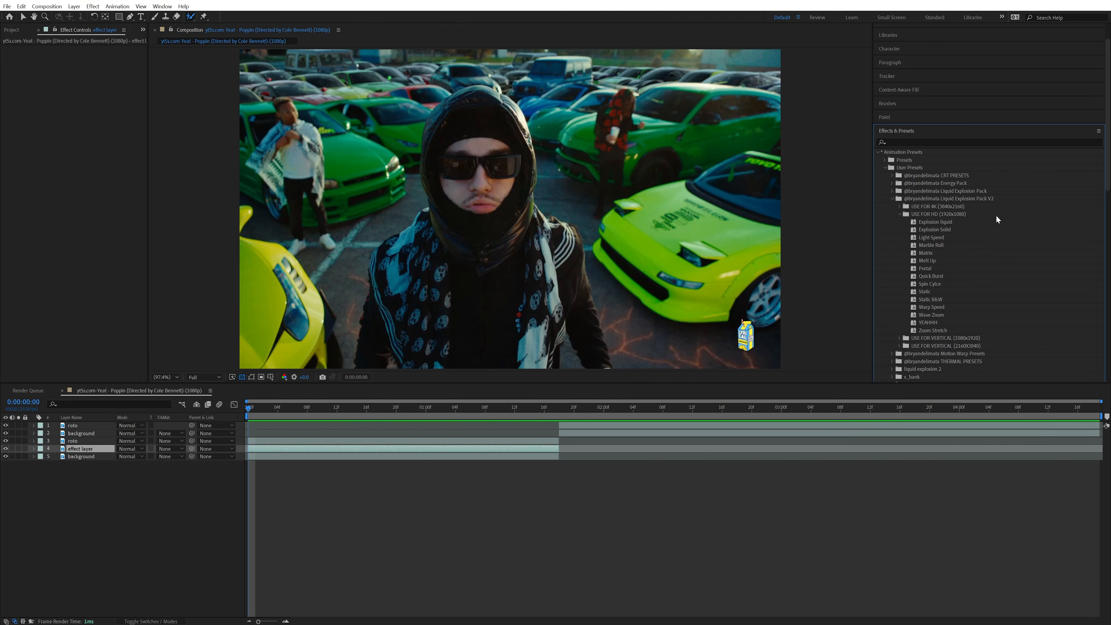
- Try the Explosion Solid and Portal presets on the effect layer and preview them
drag(929, 228, 309, 424)
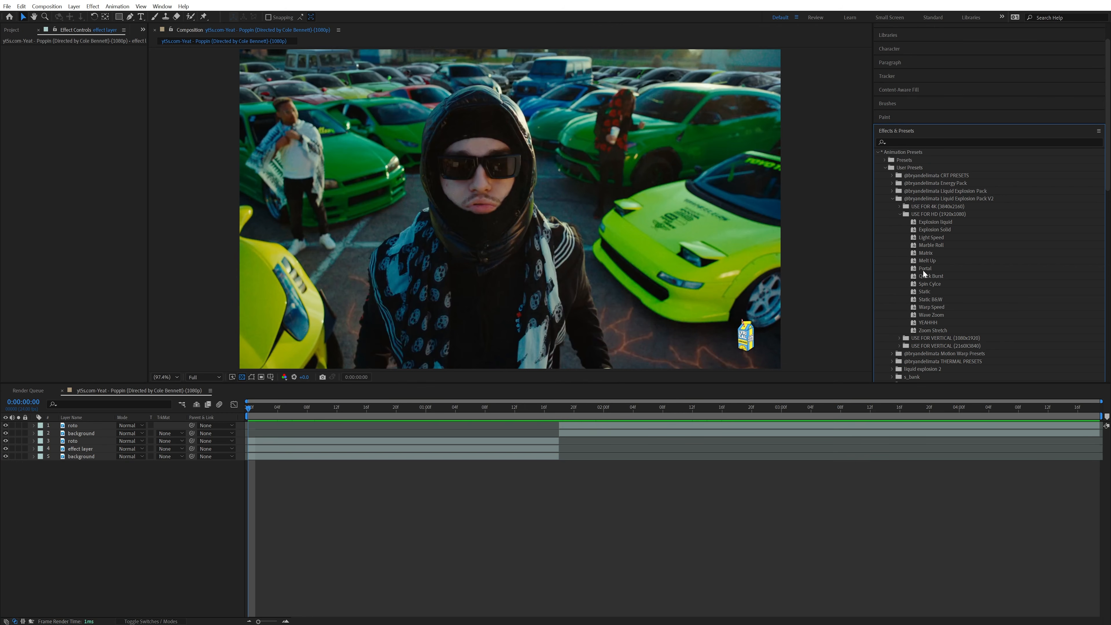
drag(925, 268, 253, 447)
key(space)
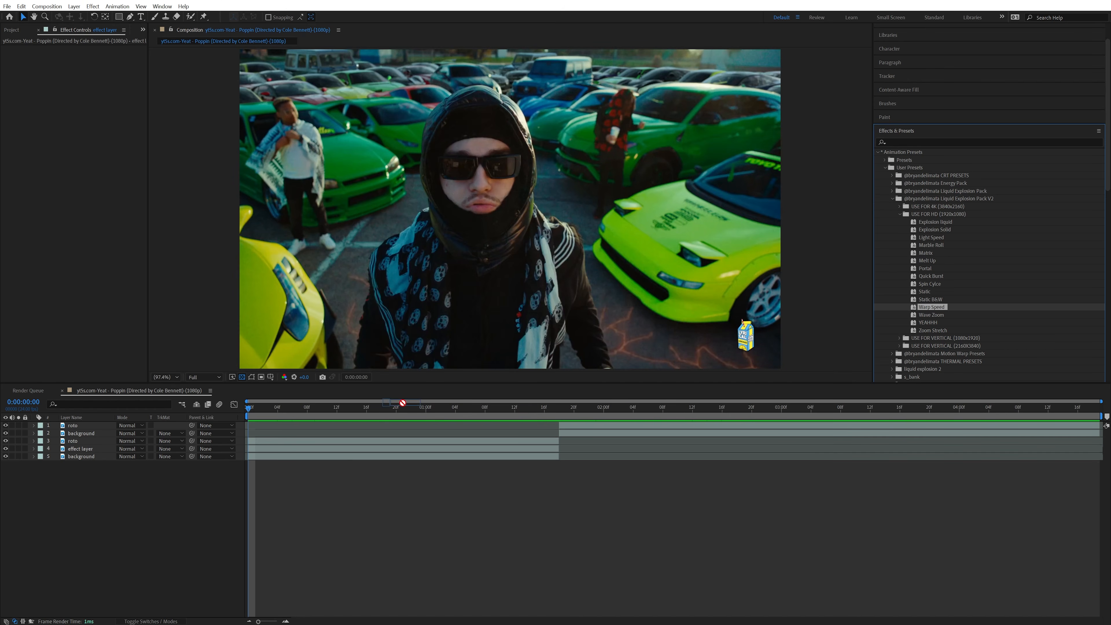
- Try the Warp Speed preset on the effect layer and preview it
drag(265, 441, 264, 451)
click(267, 443)
key(space)
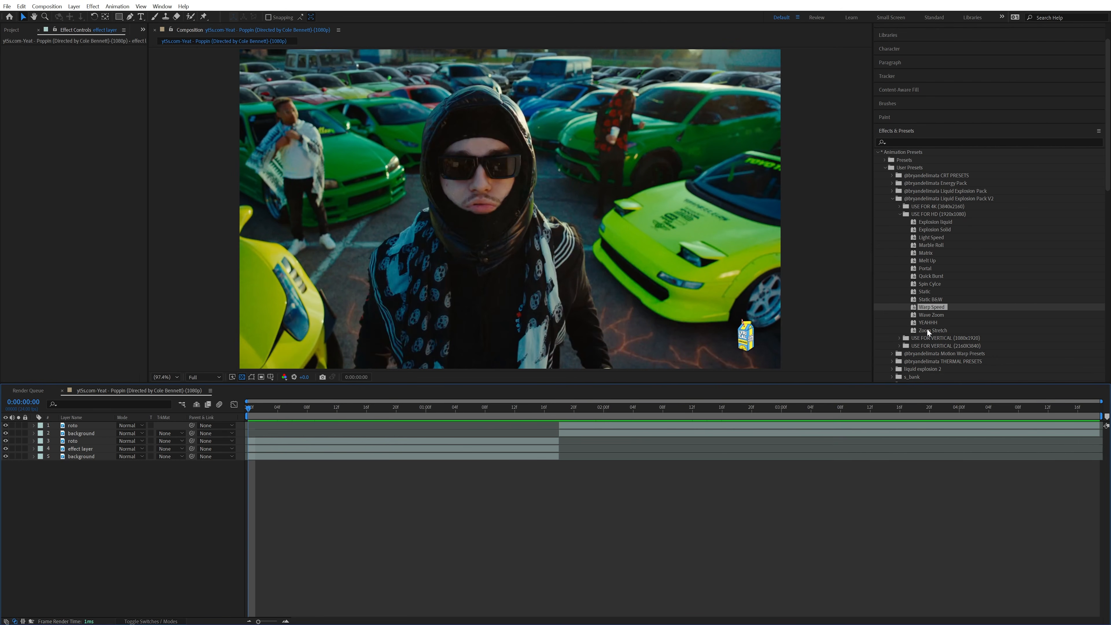
- Apply the YEAHHH preset to the first clip's effect layer at the start of the timeline
drag(928, 322, 292, 456)
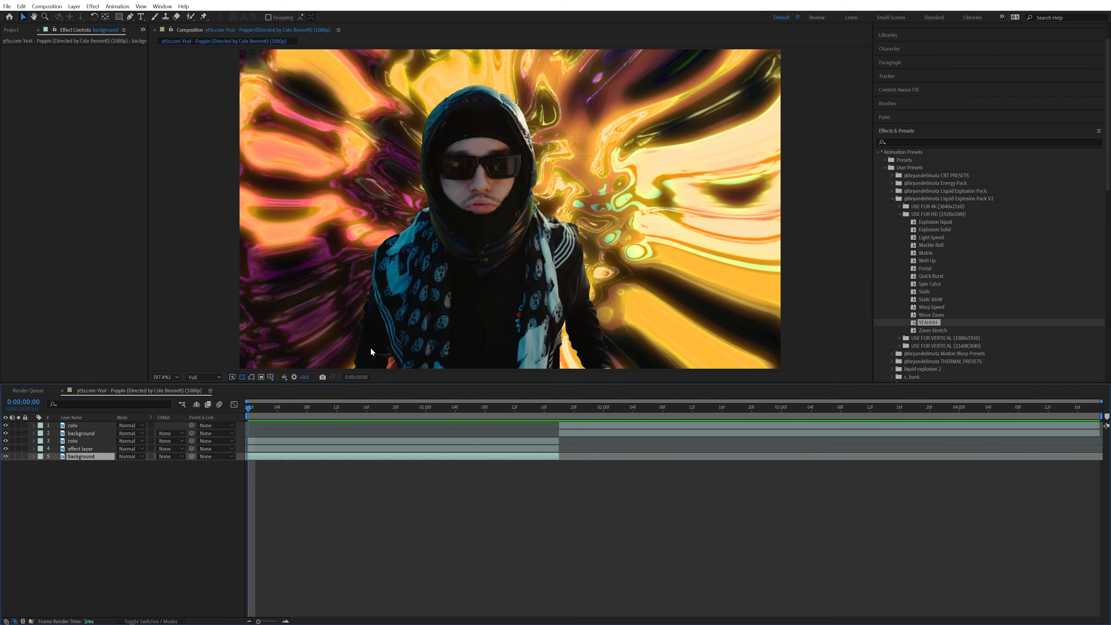
click(268, 448)
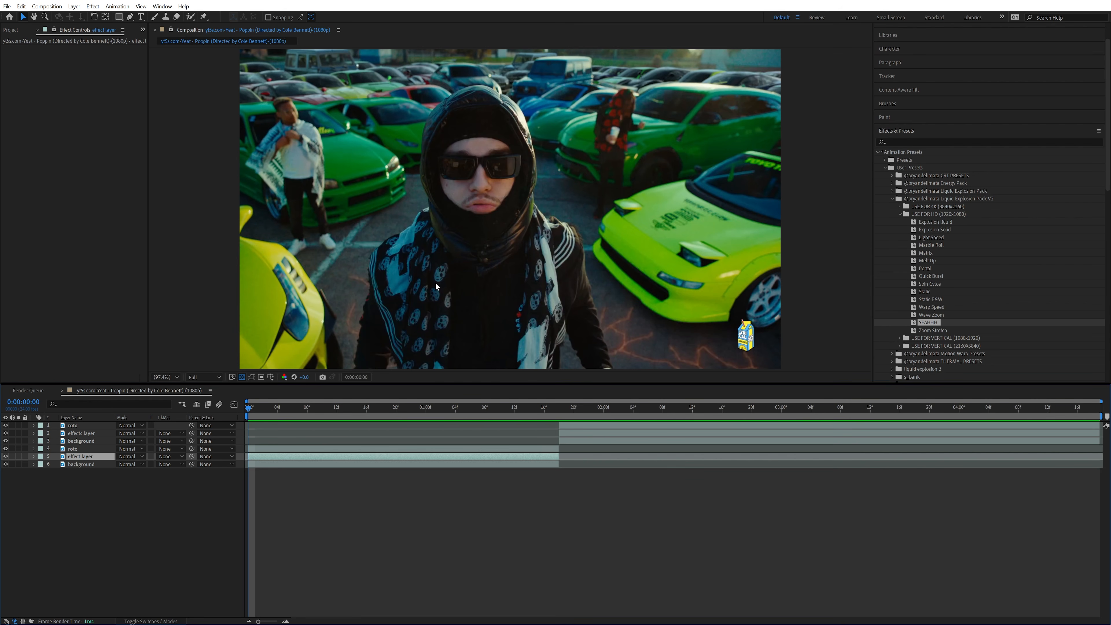
drag(928, 323, 271, 455)
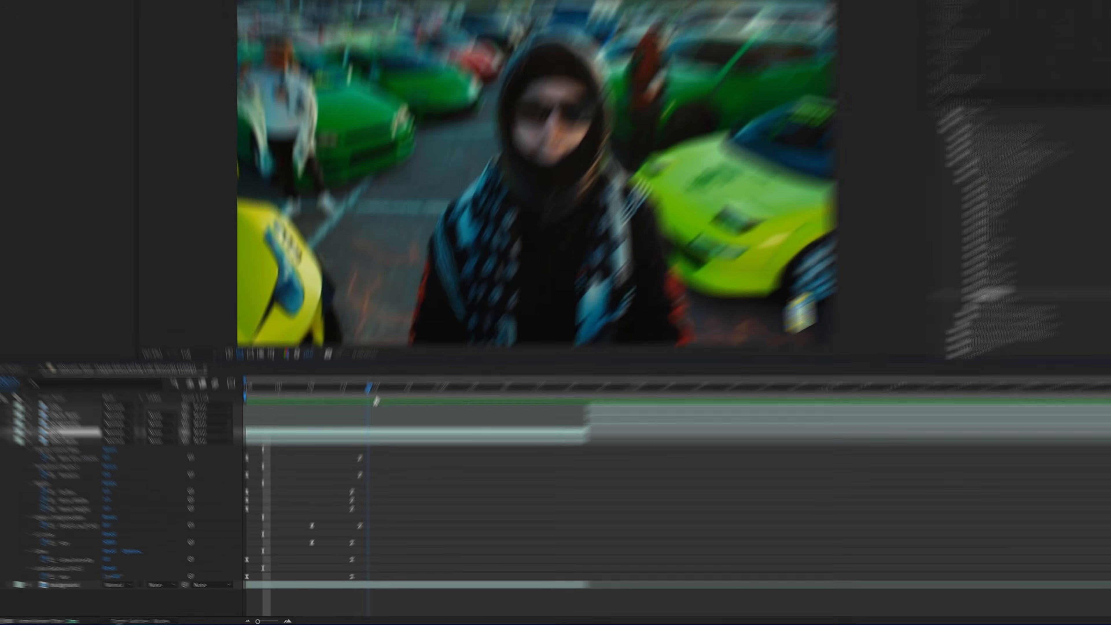
- Split the effect layer at frame 16, just past the preset's last keyframes, and delete the remaining part
drag(362, 418, 365, 416)
click(449, 331)
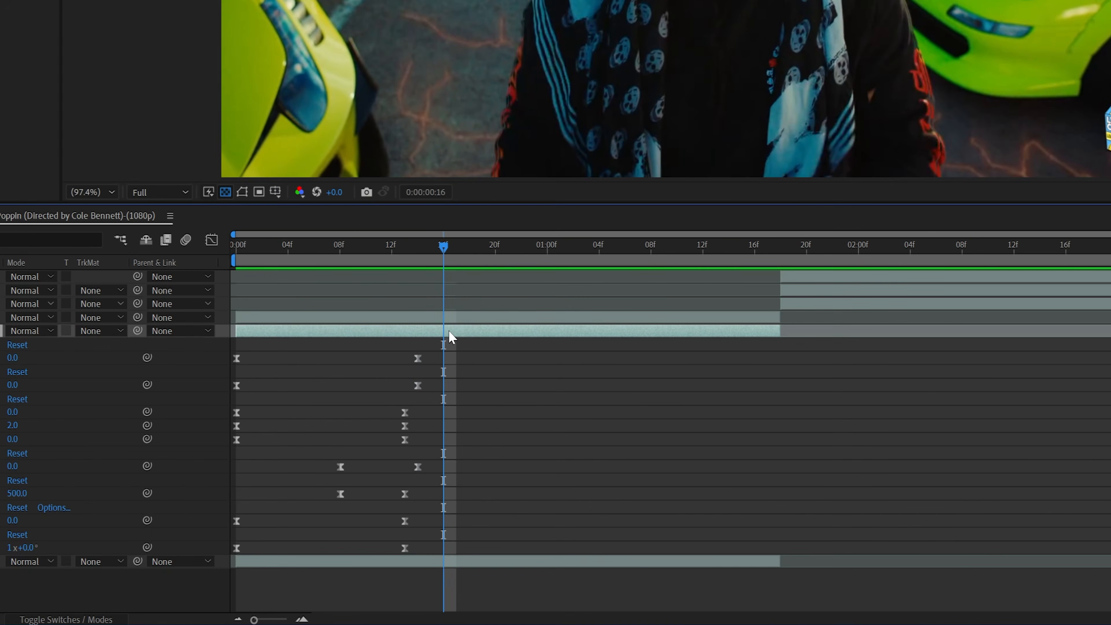
key(ctrl+shift+d)
key(Delete)
- Duplicate the first clip's background layer, split the copy at frame 16 and delete the part before it
click(437, 564)
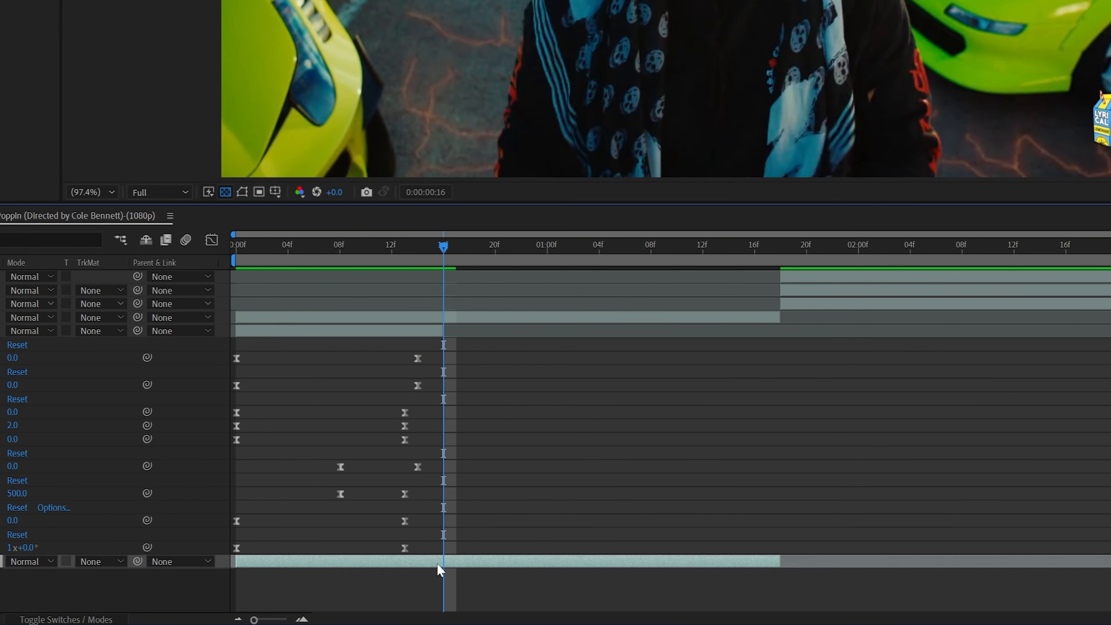
key(ctrl+d)
key(ctrl+shift+d)
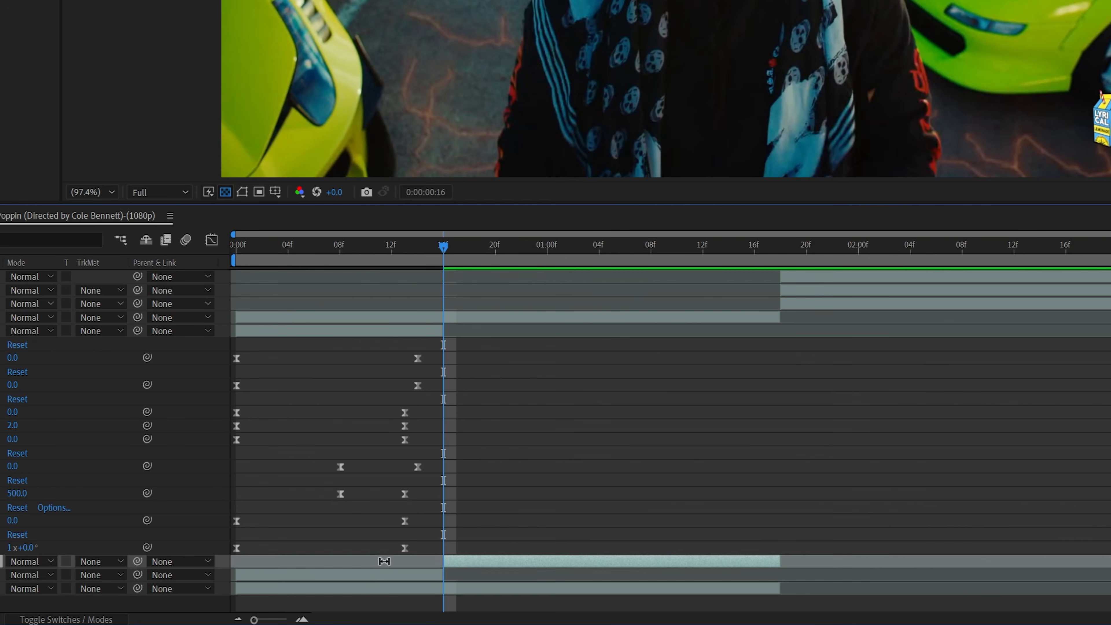
click(372, 576)
key(Delete)
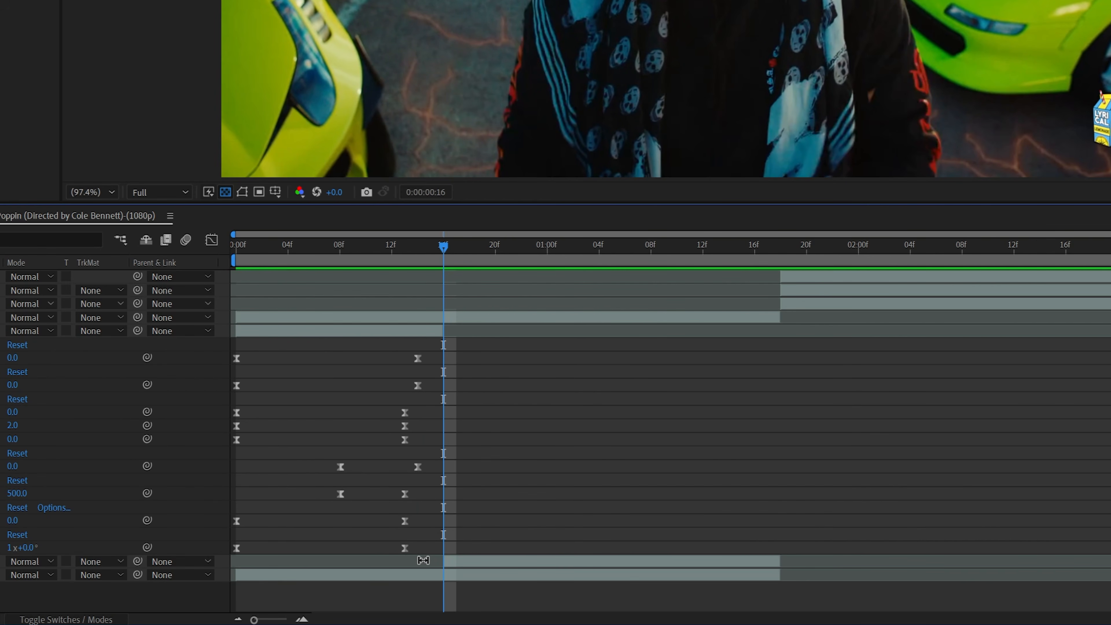
- Apply the Wave Zoom preset to the background segment starting at frame 16 and preview the result
mouse_move(445, 249)
mouse_down()
mouse_move(426, 256)
mouse_move(444, 271)
mouse_up()
drag(1110, 214, 470, 562)
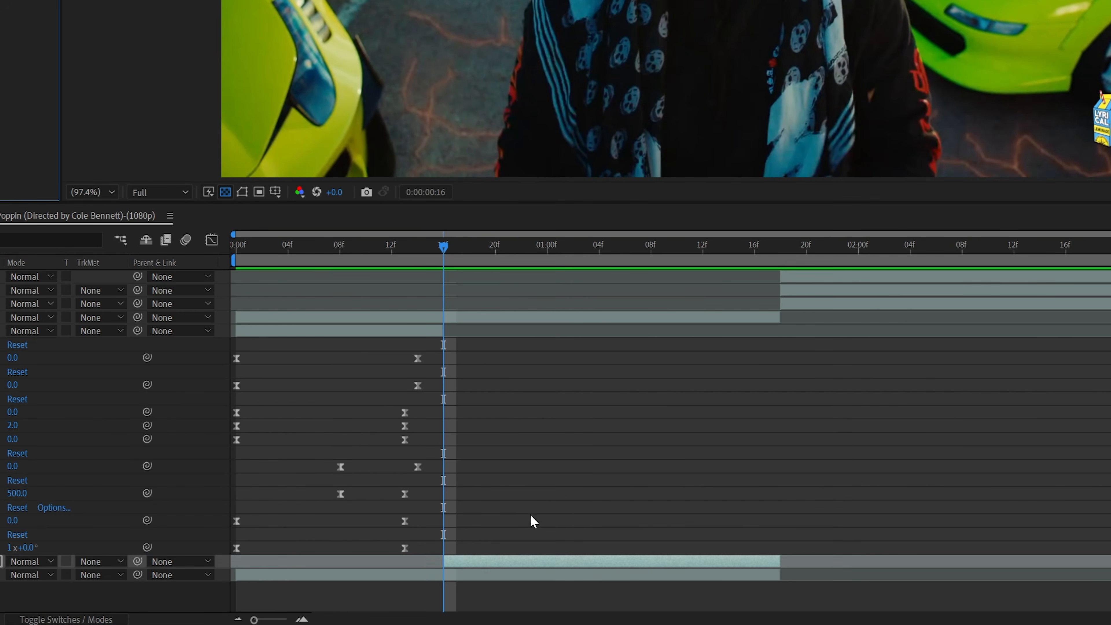
key(space)
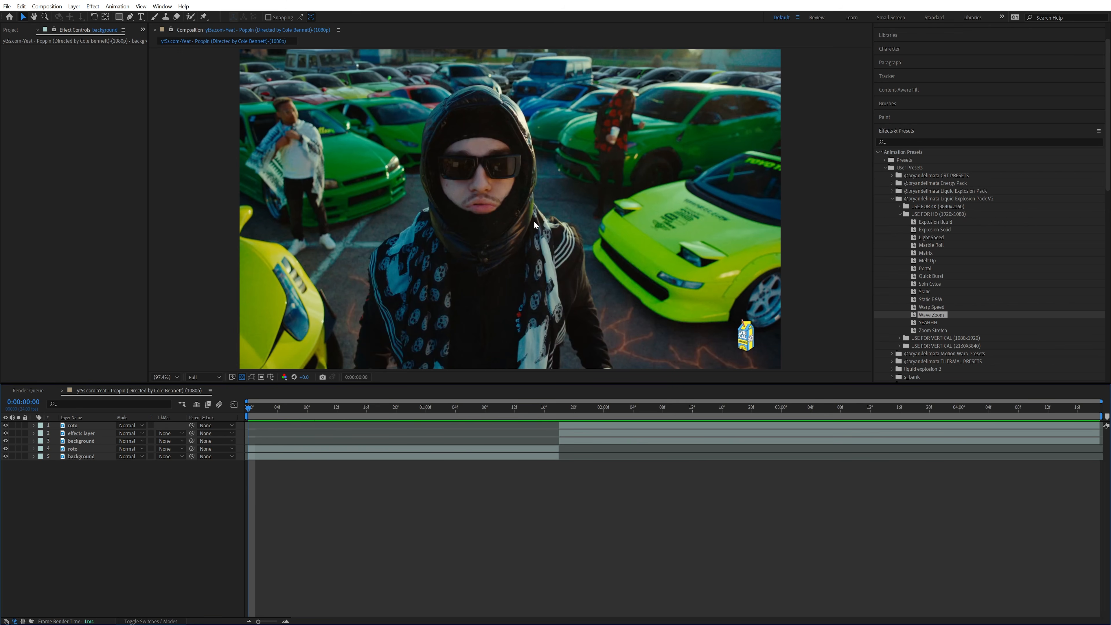
- Apply the Matrix preset to the first clip's background layer at the timeline start and play it back
drag(282, 405, 554, 417)
drag(925, 253, 251, 448)
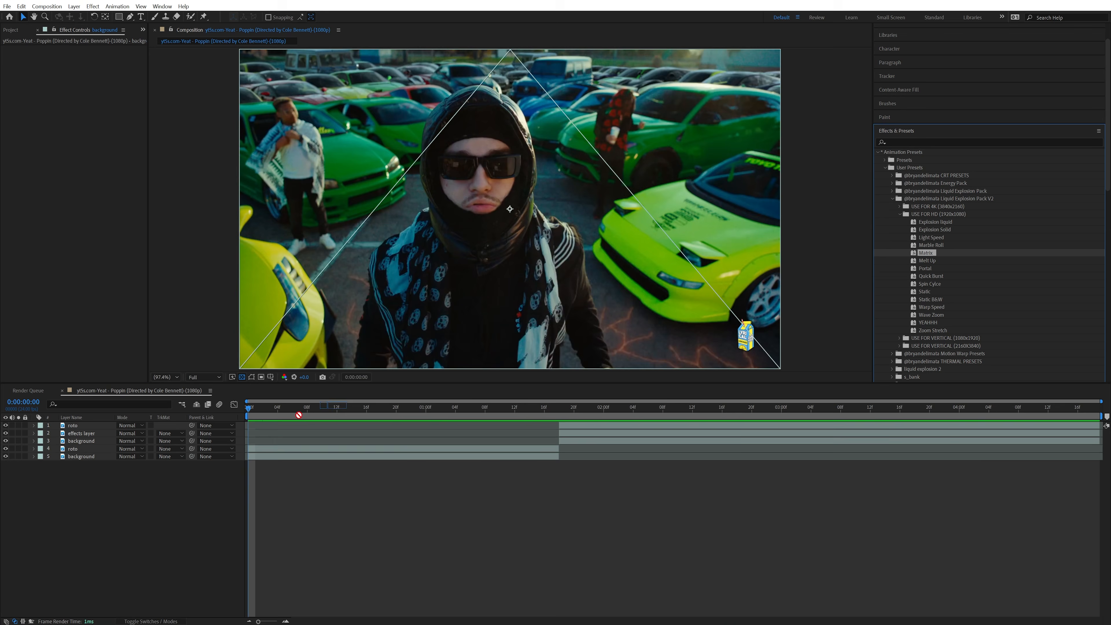
key(space)
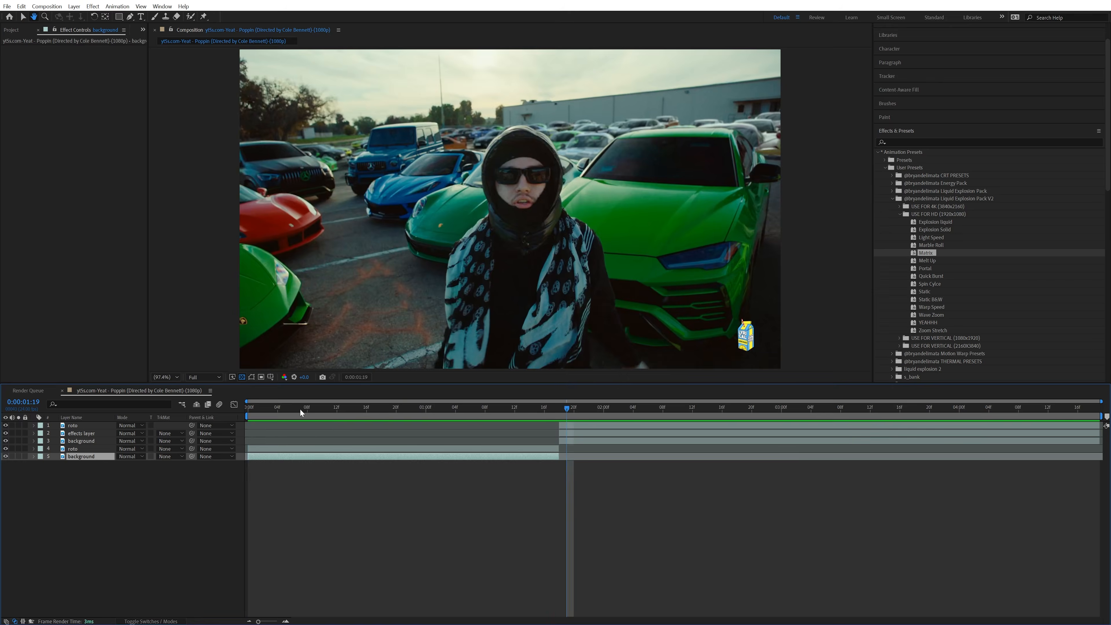
- Duplicate the second clip's effects layer and apply the HD Light Speed preset to the copy from 0:00:01:18
click(232, 410)
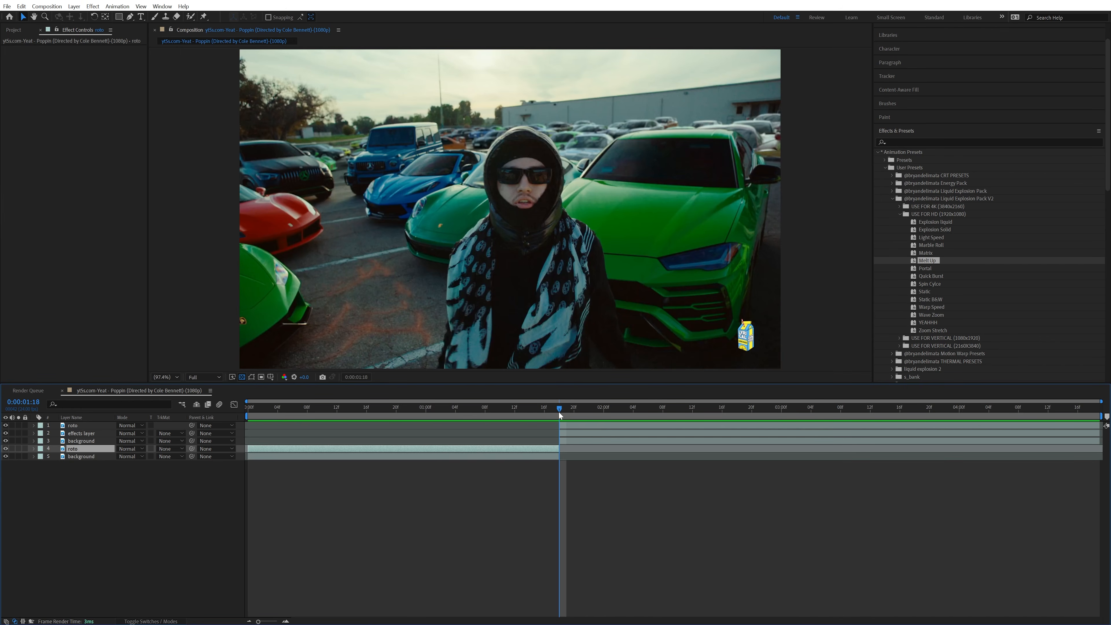
click(425, 472)
click(565, 431)
key(ctrl+d)
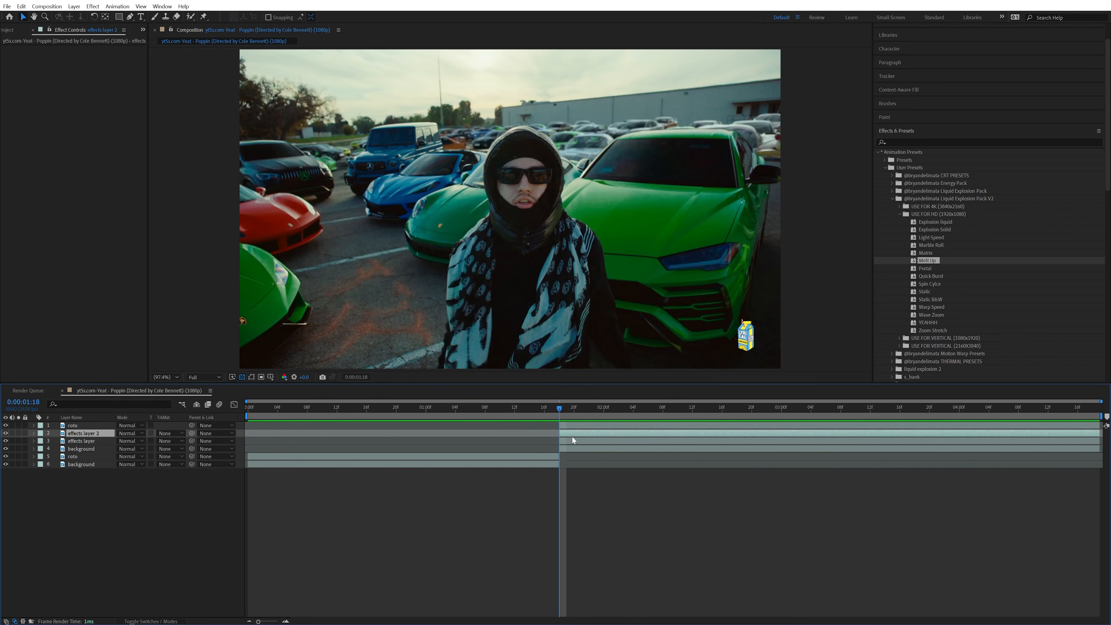
click(565, 433)
mouse_move(934, 239)
mouse_down()
mouse_move(744, 420)
mouse_move(565, 438)
mouse_move(572, 471)
mouse_up()
key(space)
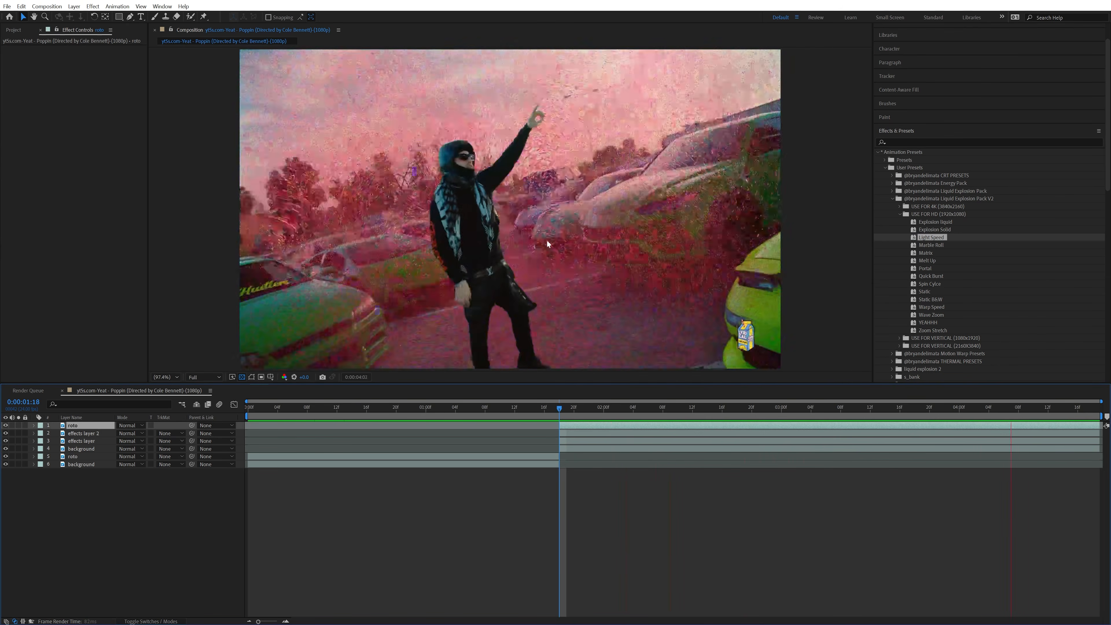
- Preview the Light Speed effect, set the blending mode of effects layer 2 to Add and play it back
click(559, 409)
click(566, 432)
key(space)
key(space)
click(560, 408)
click(127, 433)
click(163, 111)
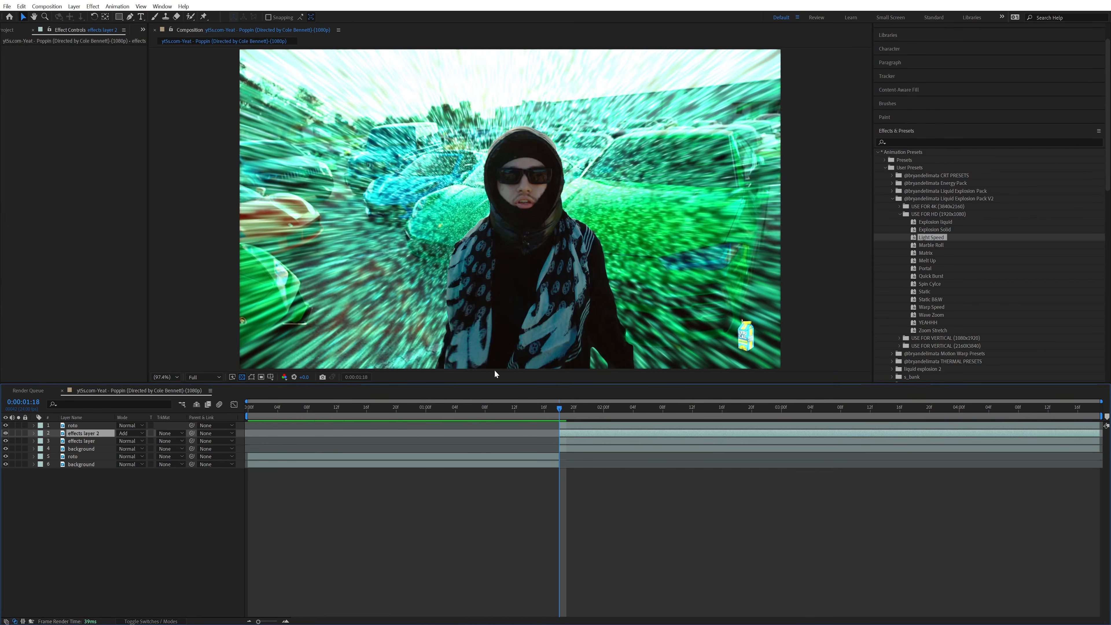
key(space)
- Try the Overlay, Multiply and Classic Color Dodge blending modes on effects layer 2, and return it to Add
click(130, 433)
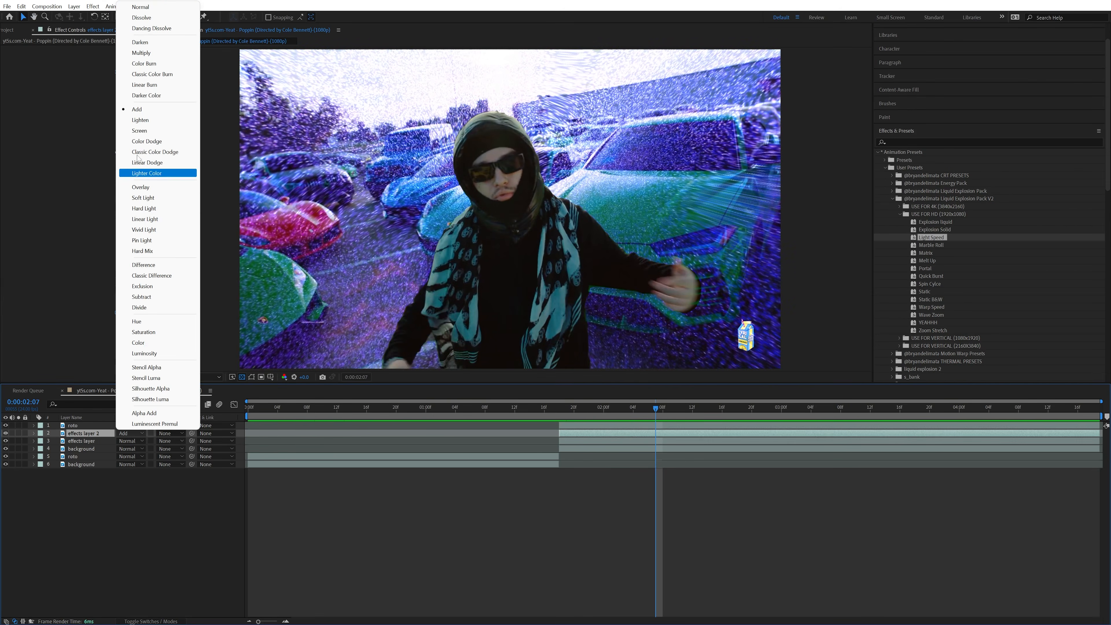
click(137, 187)
click(130, 434)
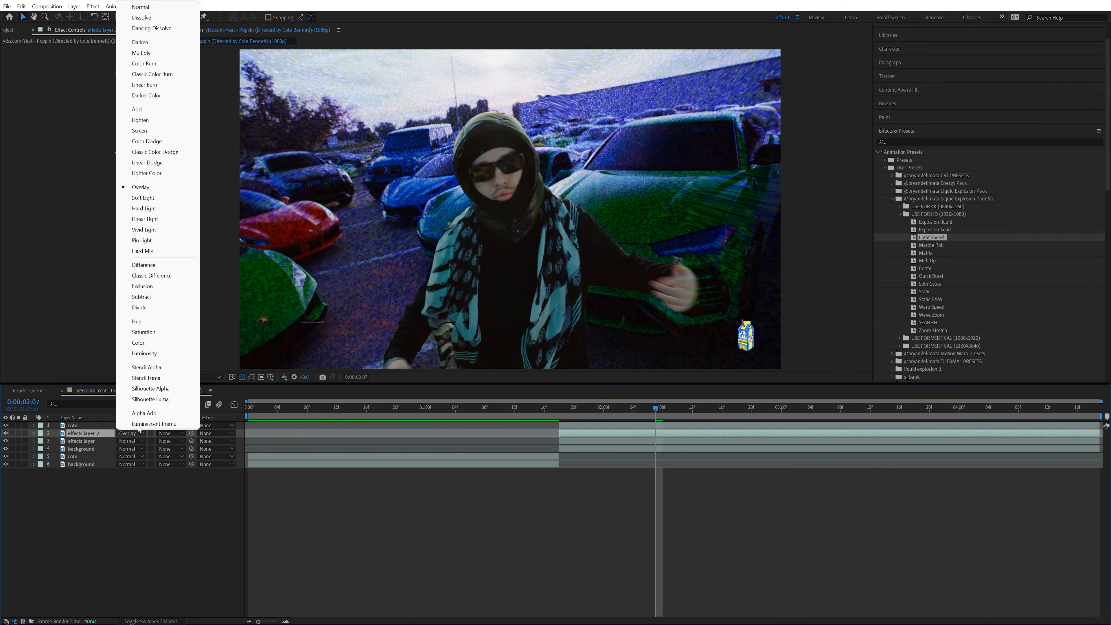
click(149, 53)
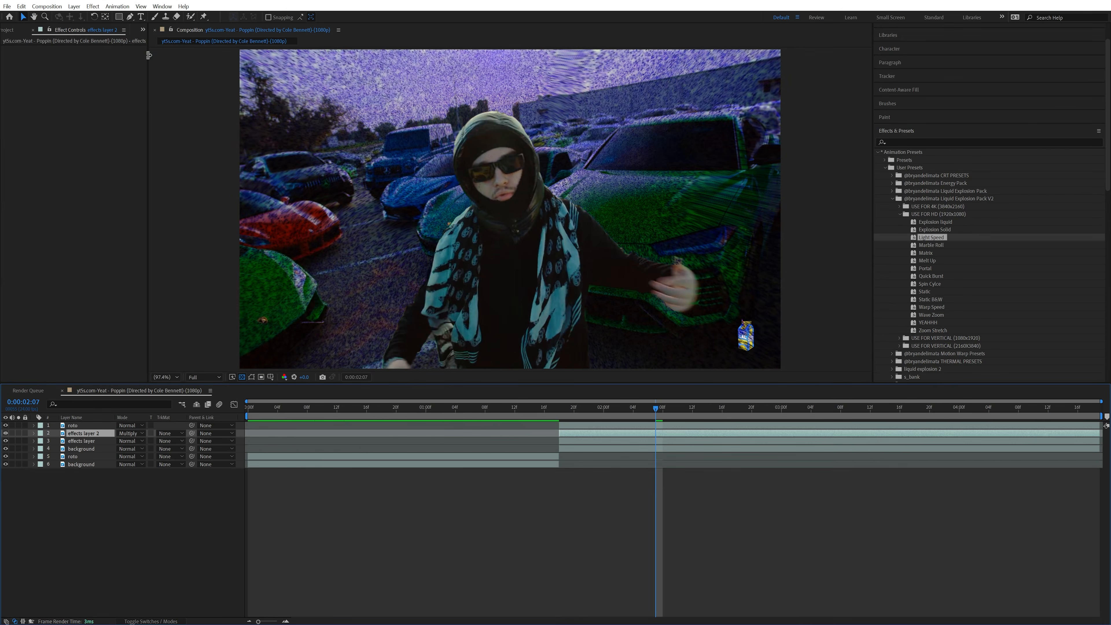
click(130, 433)
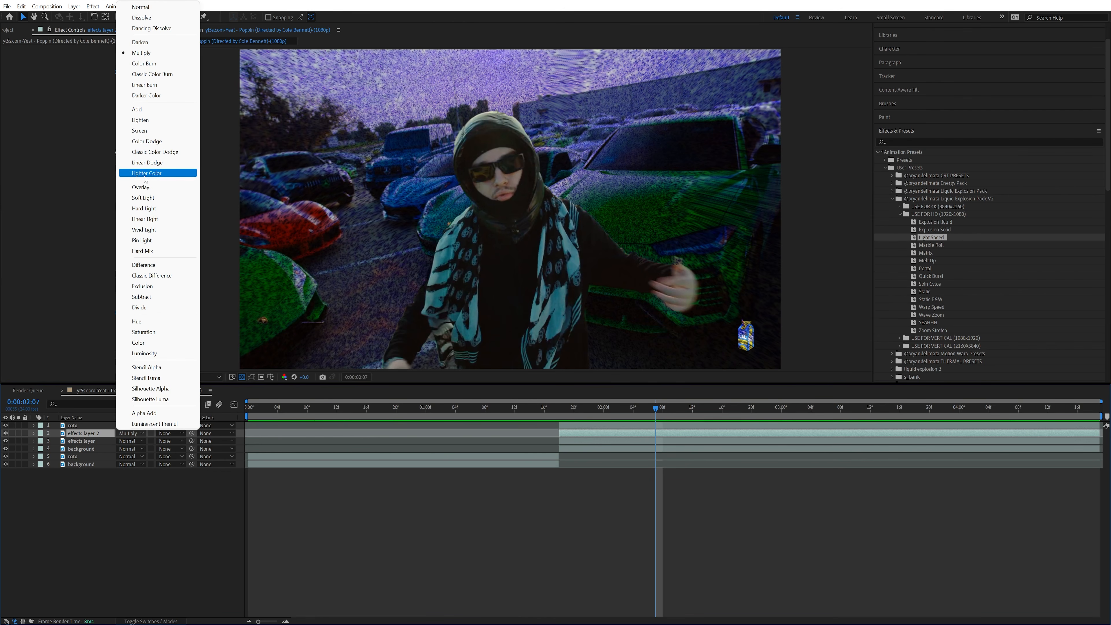
click(150, 153)
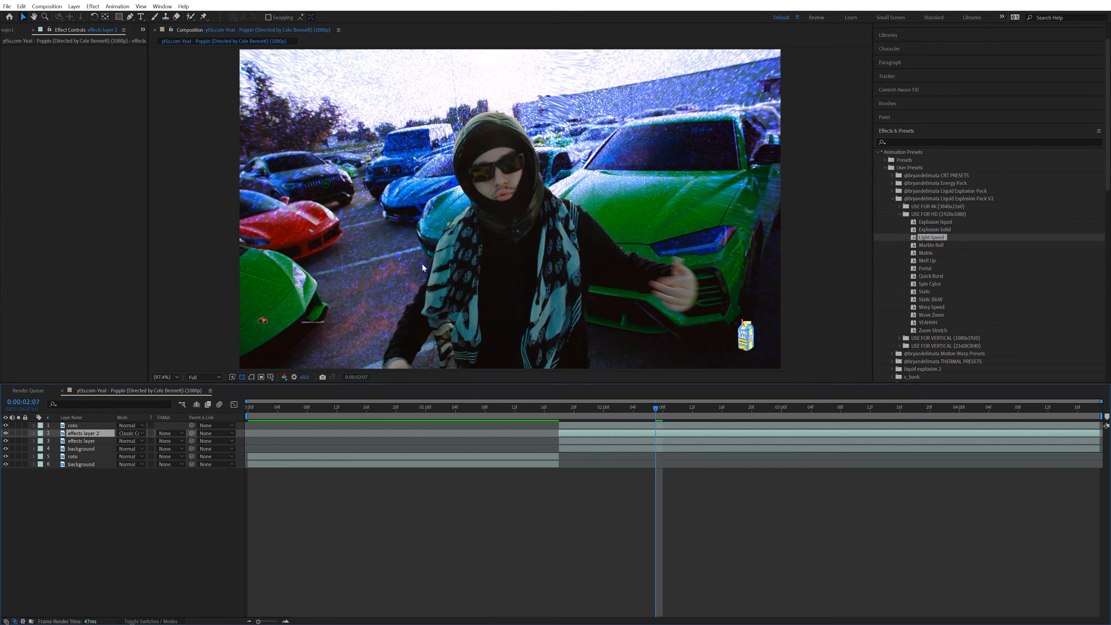
click(560, 409)
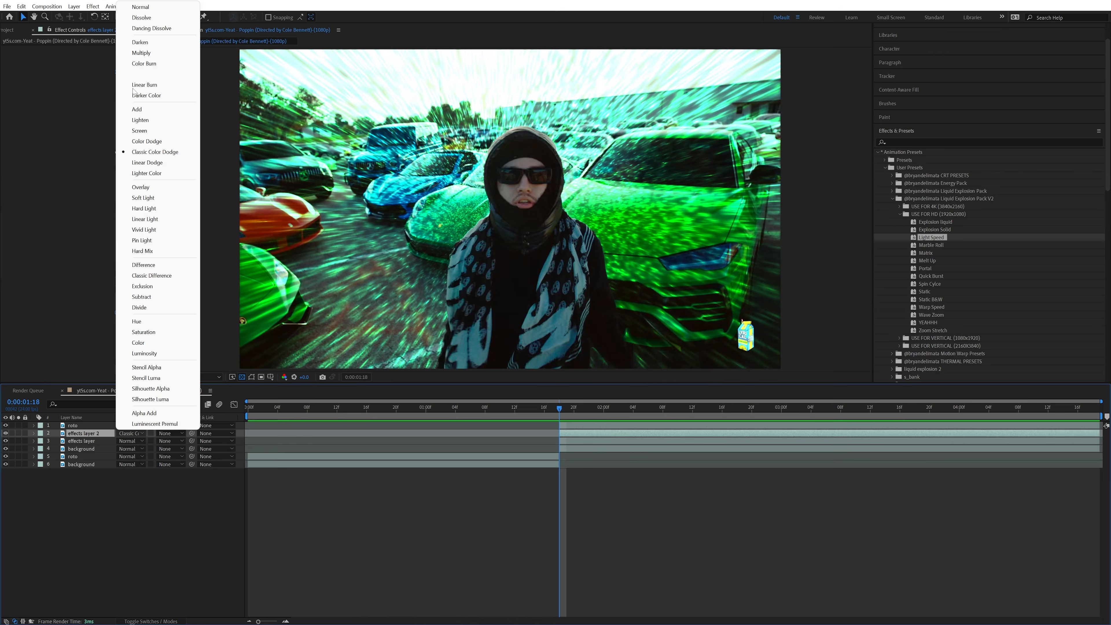
click(140, 109)
- Move the effects layer above effects layer 2, apply the Explosion liquid preset to it at 0:00:01:18 and review the result
click(87, 442)
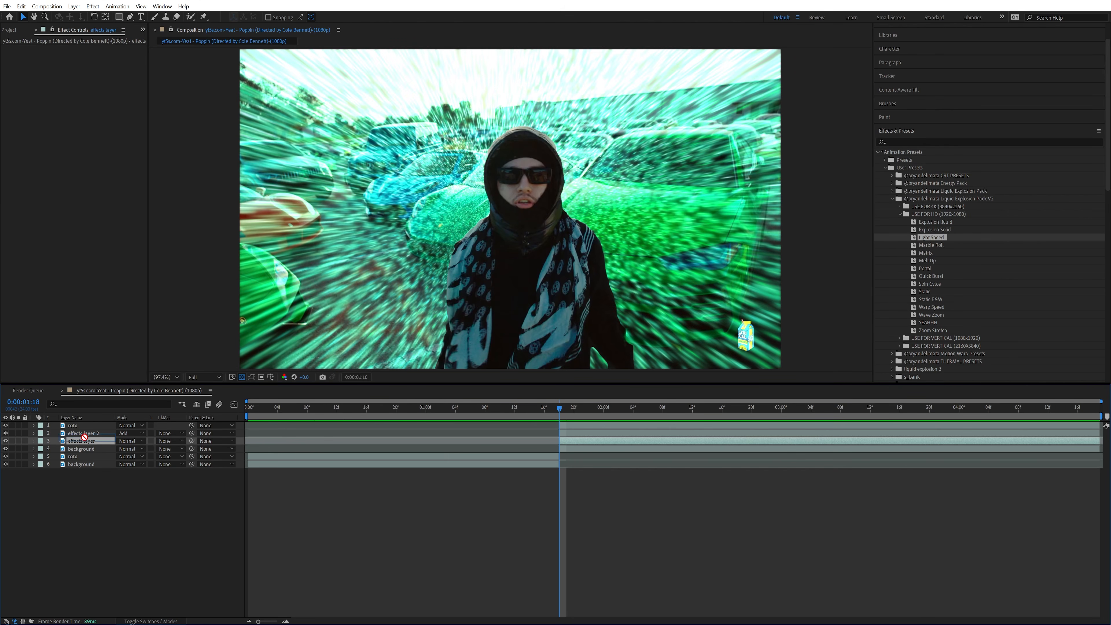
drag(86, 434, 88, 433)
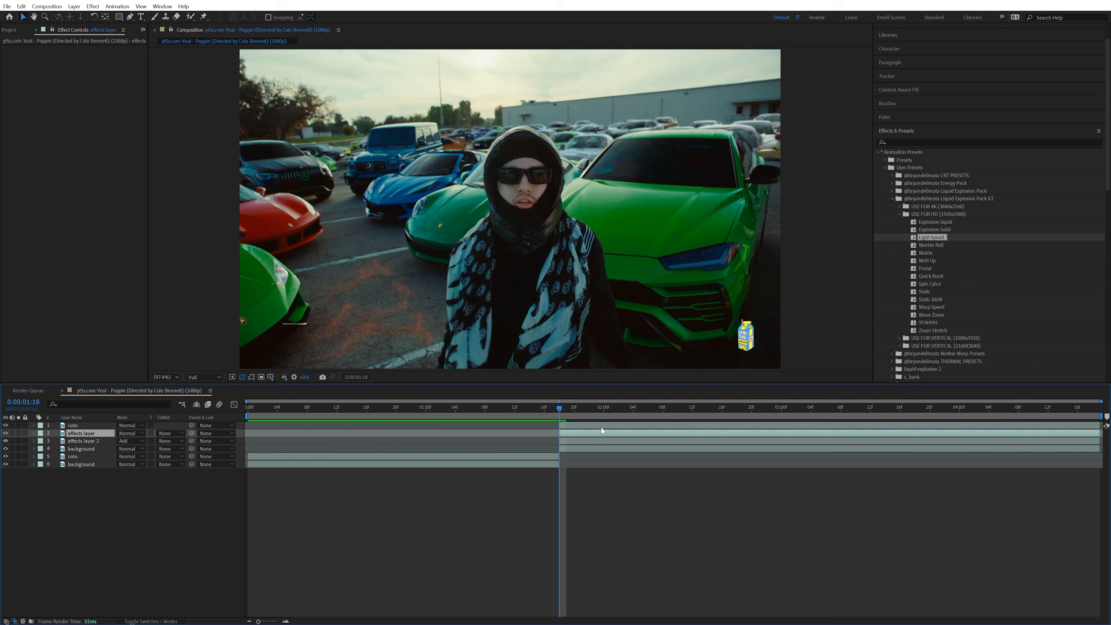
click(932, 224)
drag(586, 391, 563, 435)
key(space)
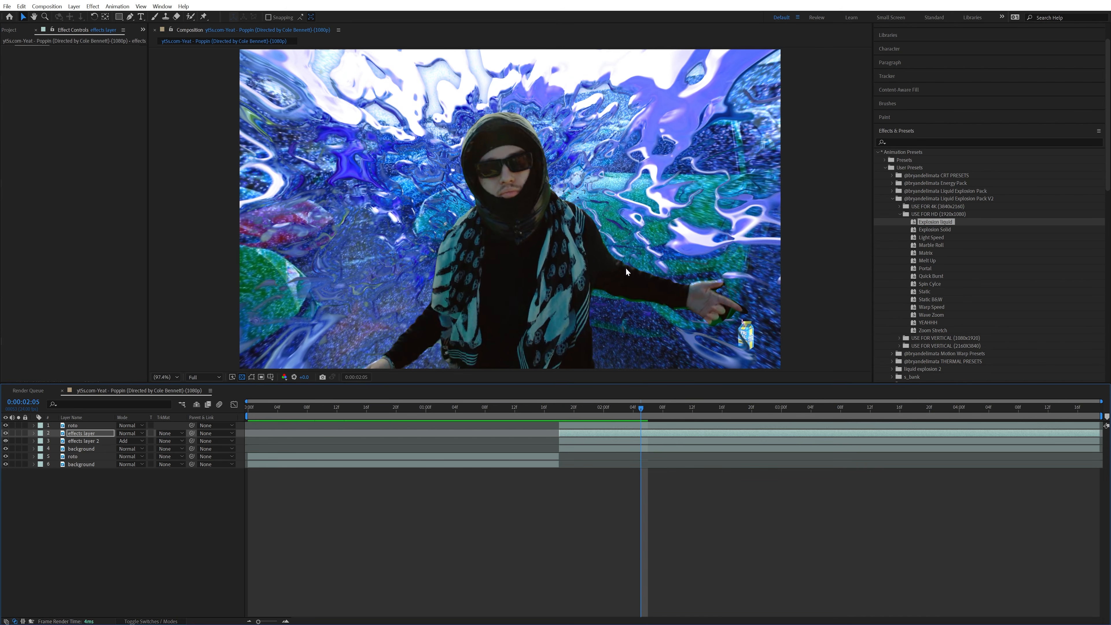
click(561, 408)
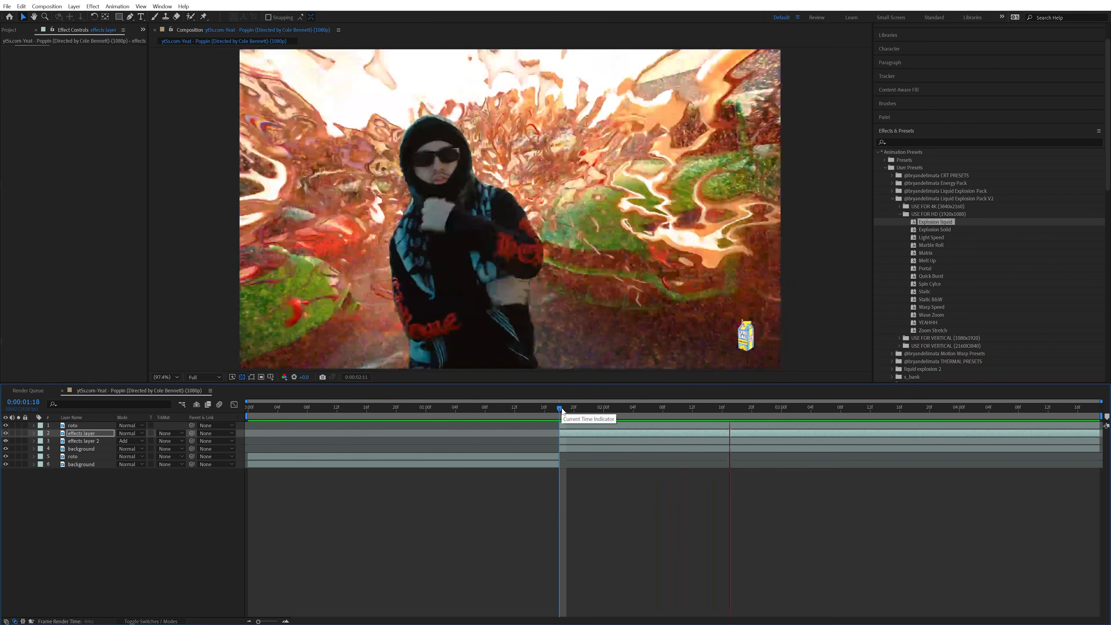
click(564, 425)
drag(562, 409, 699, 424)
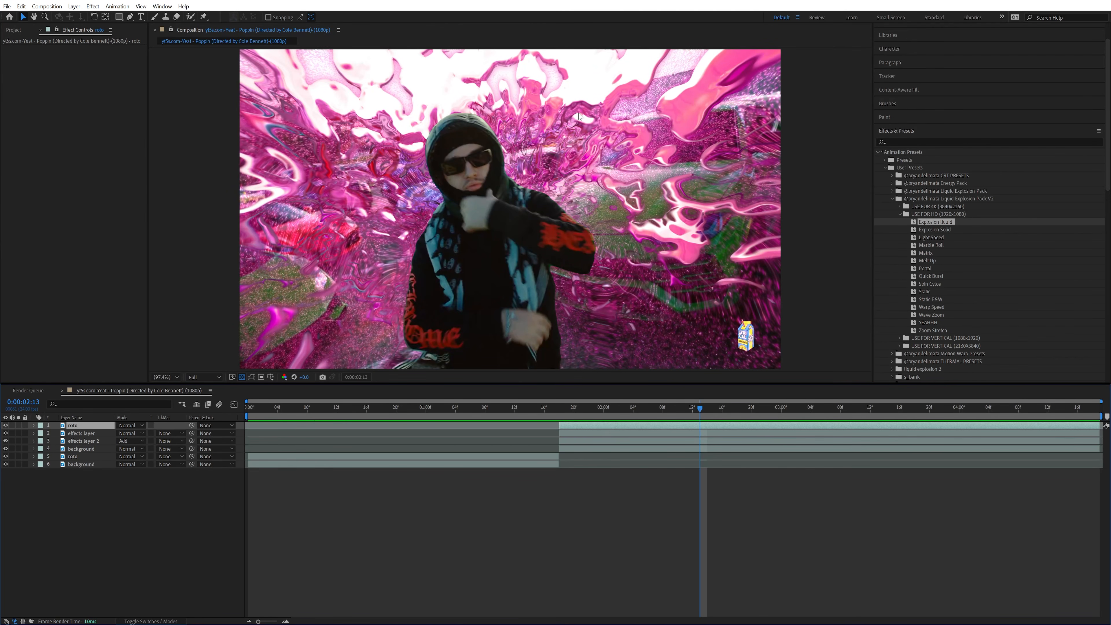
drag(559, 411, 941, 447)
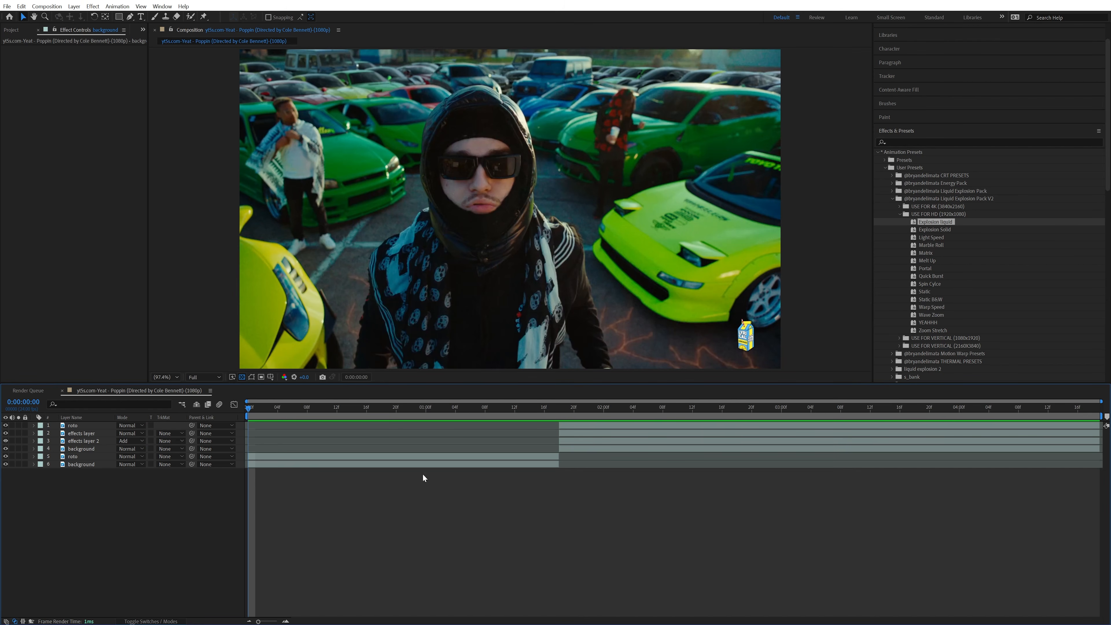
- Duplicate the first clip's background layer and rename the copy as effects layer
click(279, 463)
key(ctrl+d)
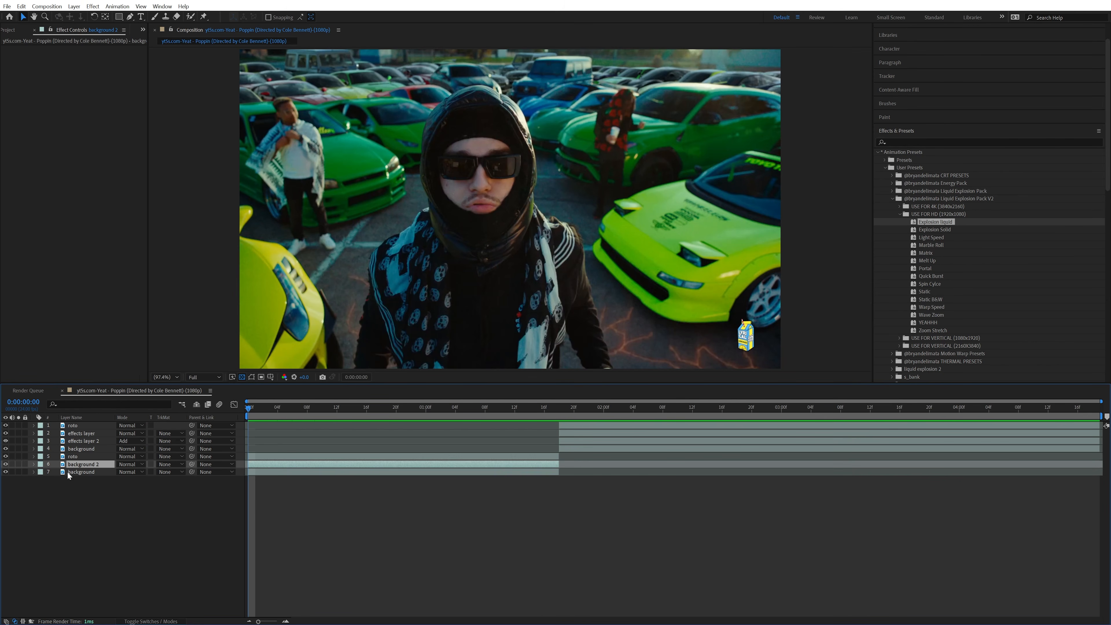
right_click(81, 466)
click(101, 437)
text(effects layer)
key(Return)
- Apply the HD Marble preset to the first clip's effects layer at the timeline start and play it back
drag(938, 245, 300, 464)
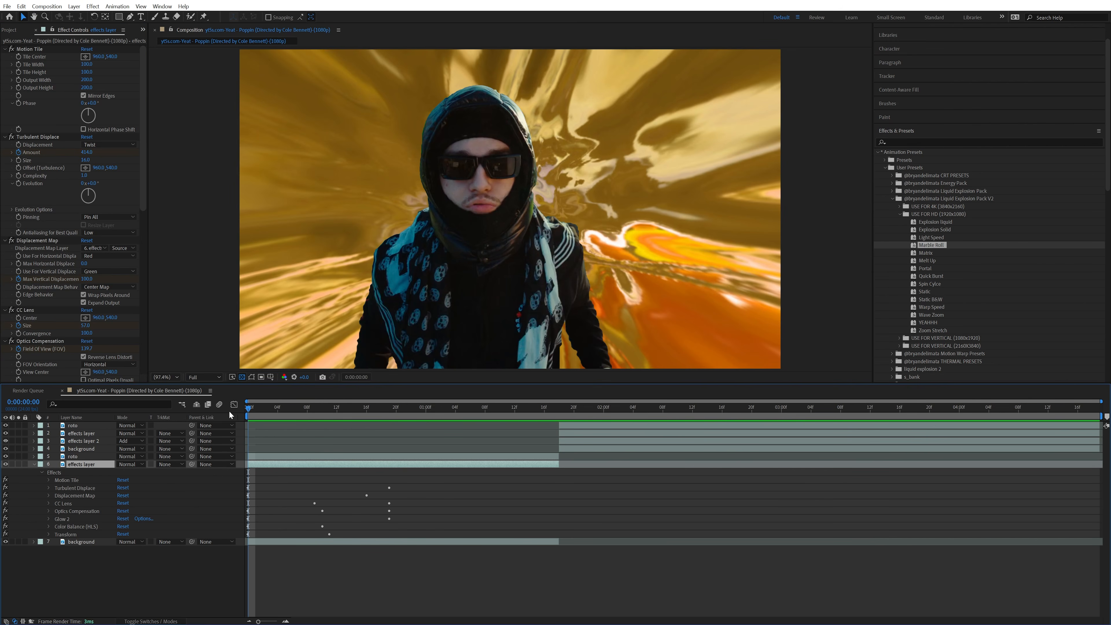
click(245, 410)
key(space)
key(space)
scroll(113, 324, down, 4)
- Set the starting keyframes to hue 75° and Turbulent Displace amount 470, and adjust CC Lens size and Optics Compensation field of view
key(u)
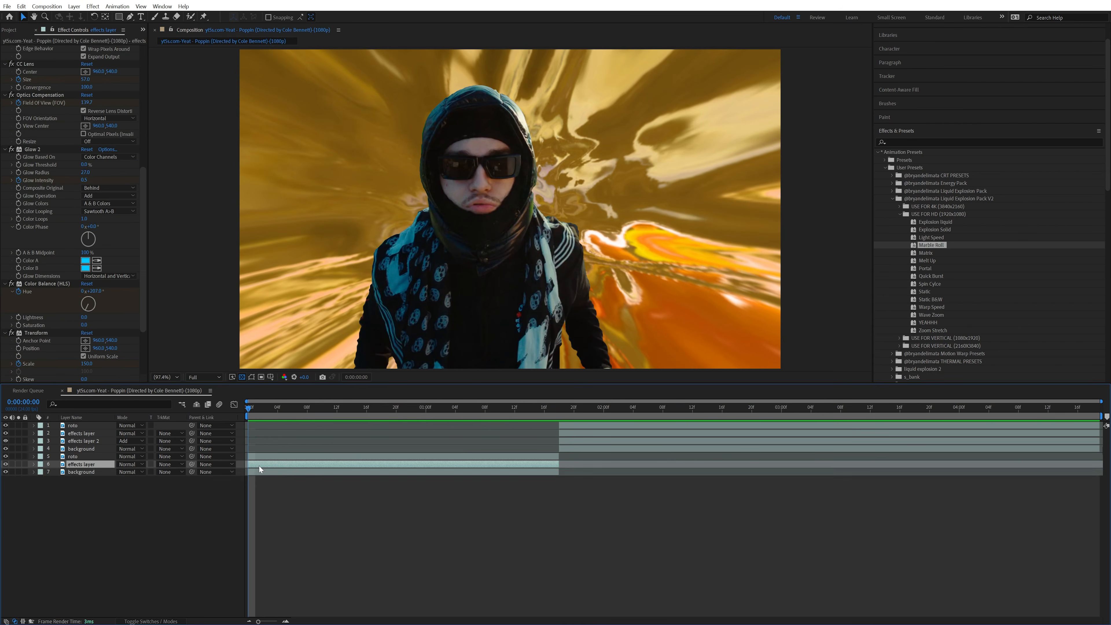
key(u)
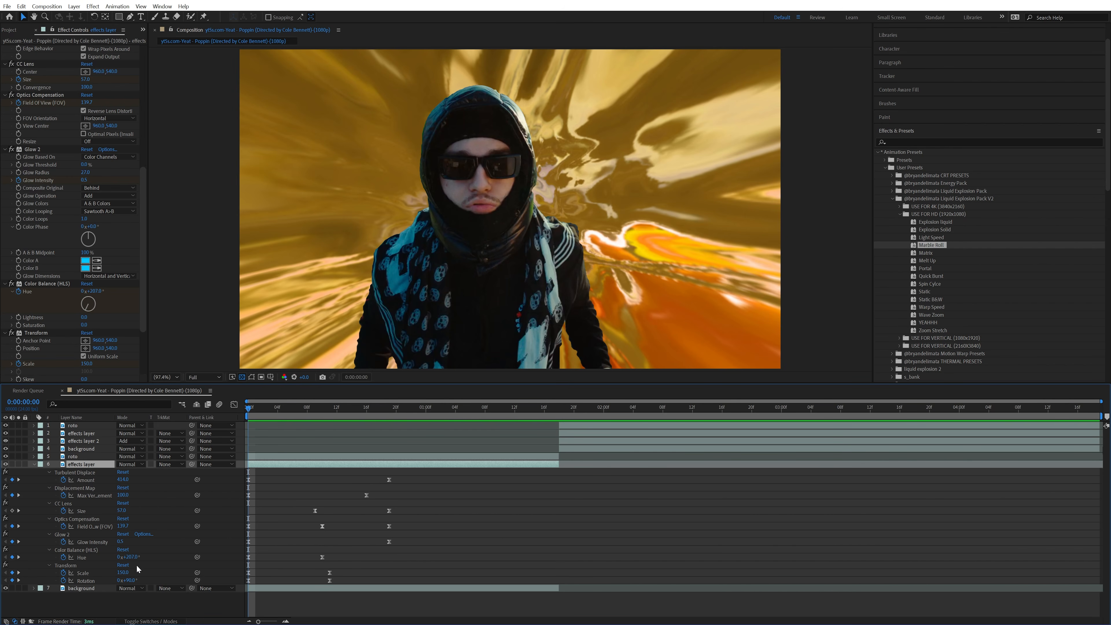
drag(125, 560, 82, 564)
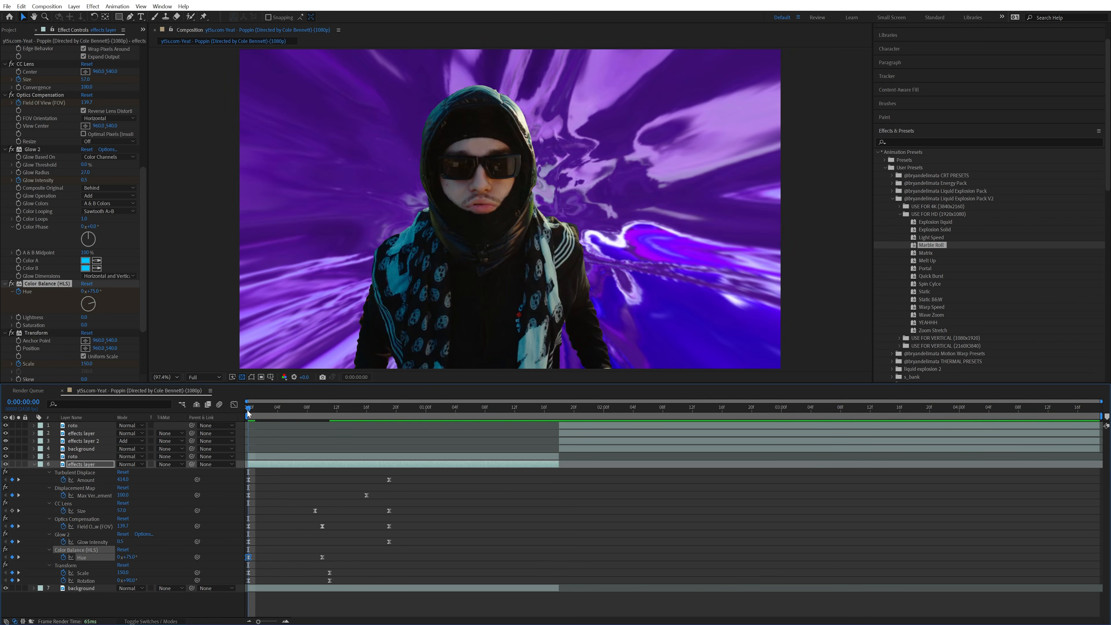
drag(271, 413, 248, 410)
mouse_move(123, 526)
mouse_down()
mouse_move(168, 526)
mouse_move(154, 526)
mouse_move(153, 509)
mouse_move(111, 510)
mouse_up()
drag(126, 480, 150, 486)
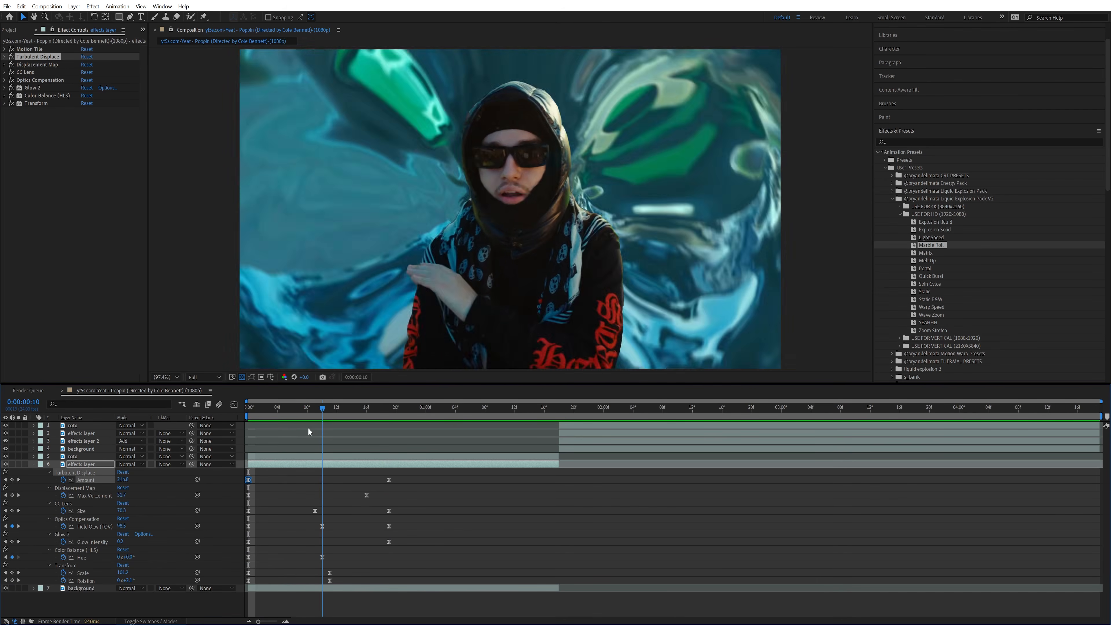
- Shift all the ending keyframes on the first clip's effects layer about 7 frames later and preview the slower effect
drag(417, 477, 327, 561)
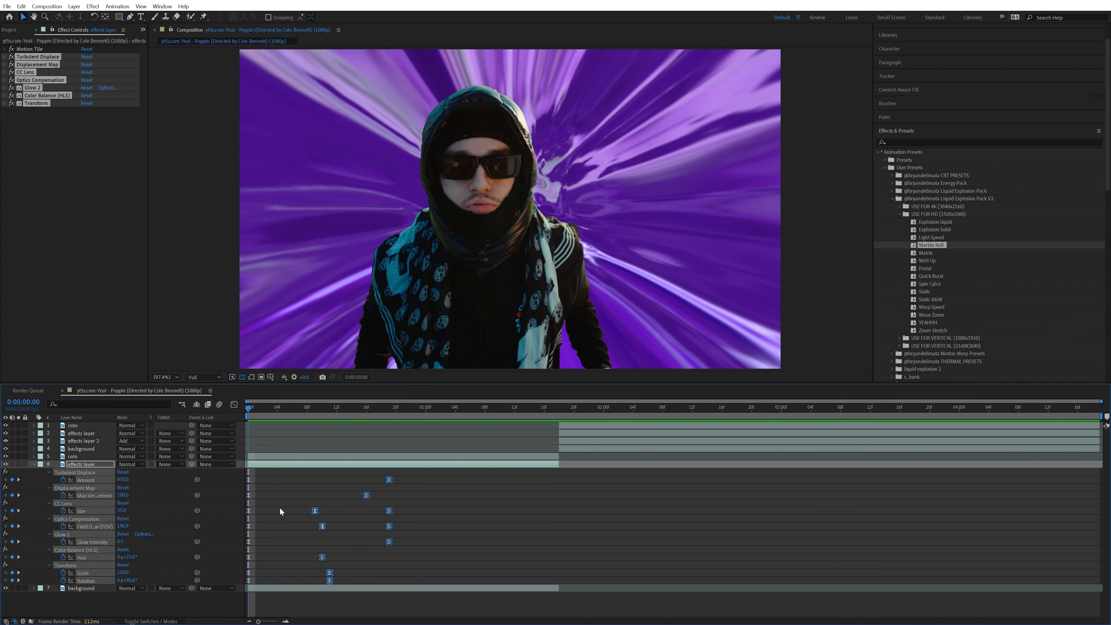
drag(315, 511, 367, 511)
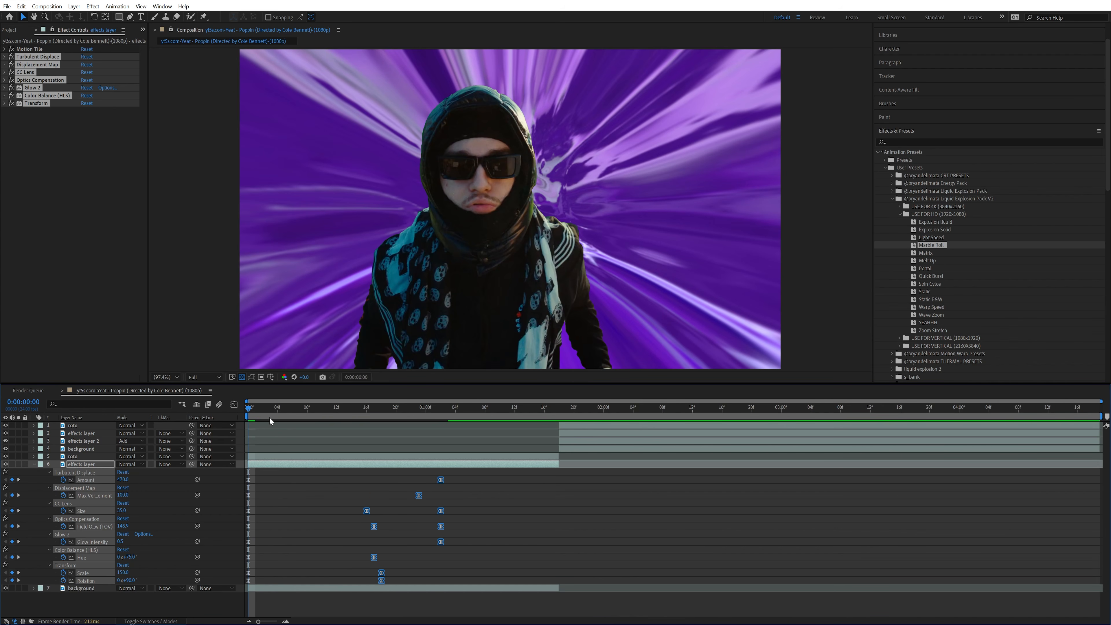
key(space)
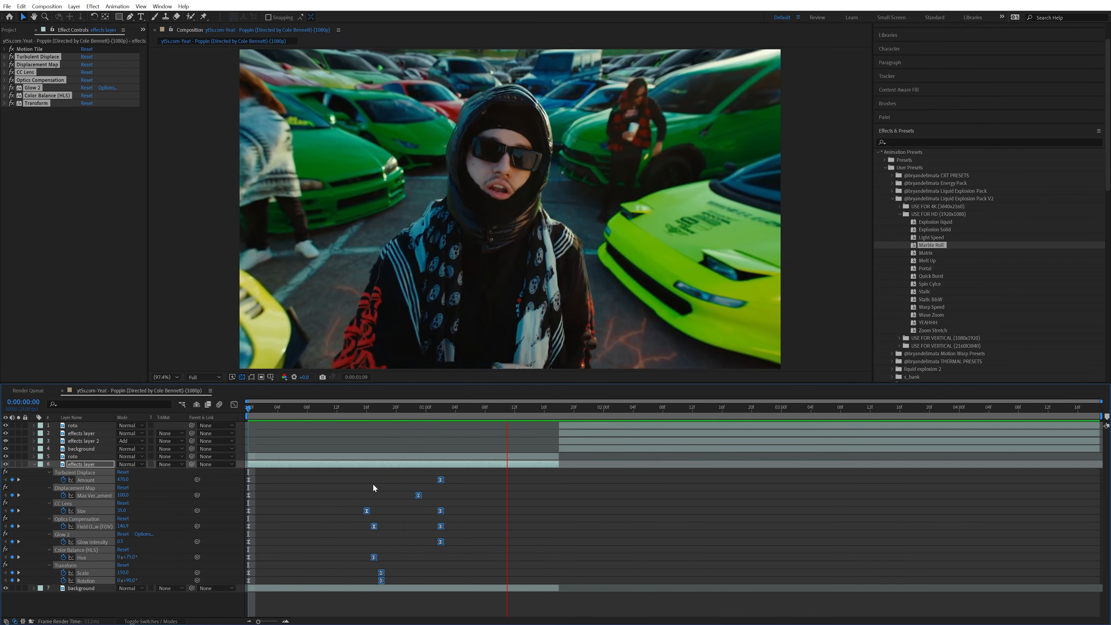
key(space)
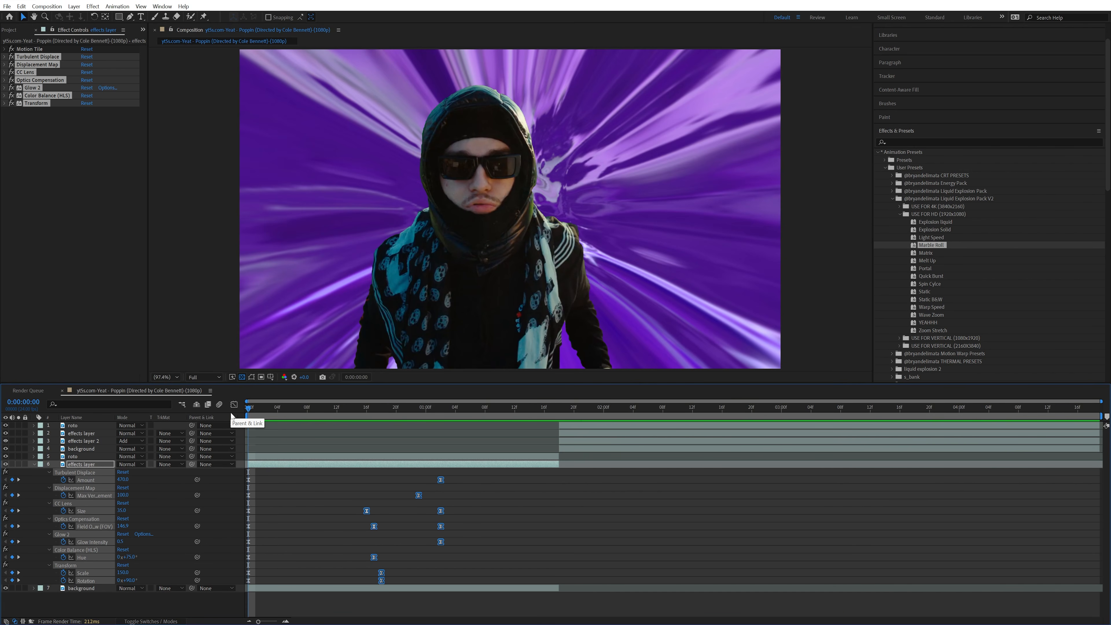
- Move all keyframes on the first clip's effects layer later so they start at frame 8, and preview the timing
drag(262, 466, 252, 583)
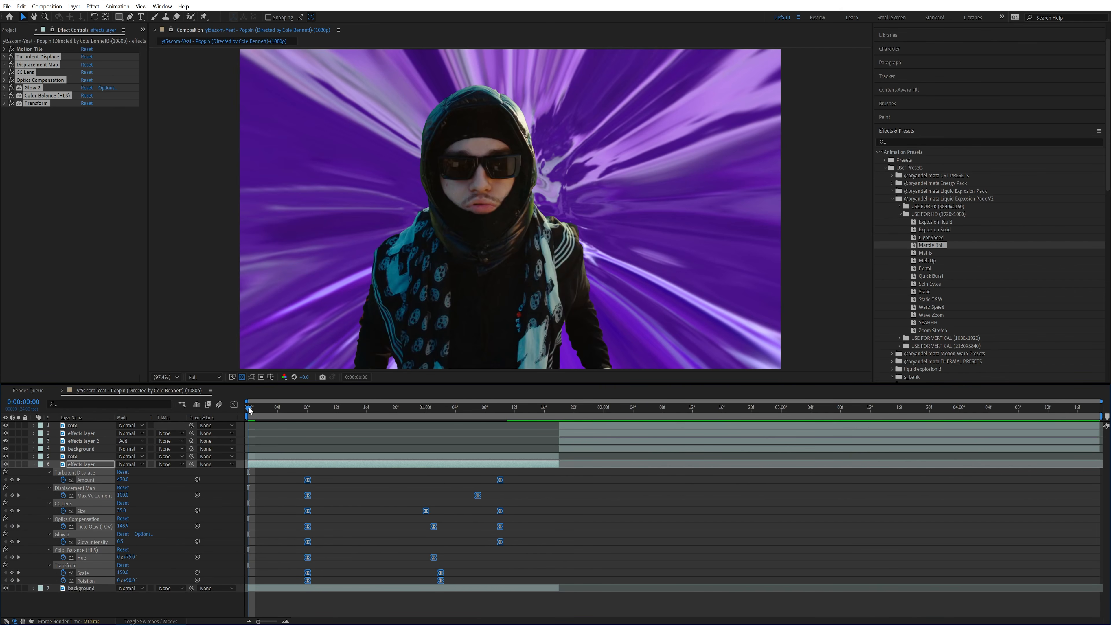
drag(260, 412, 221, 421)
key(space)
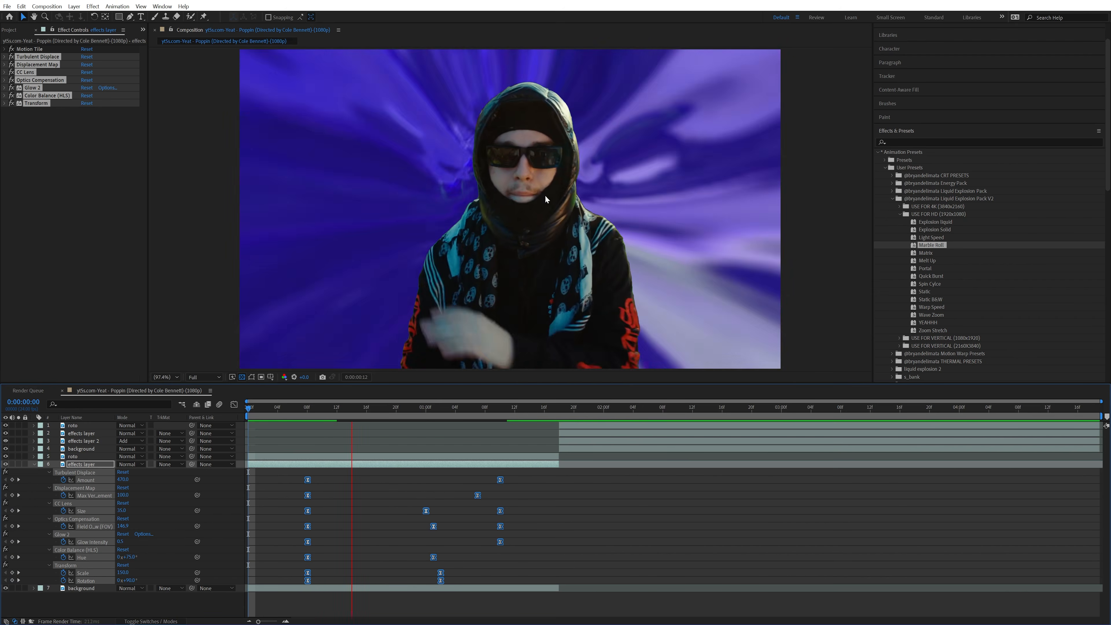
click(252, 432)
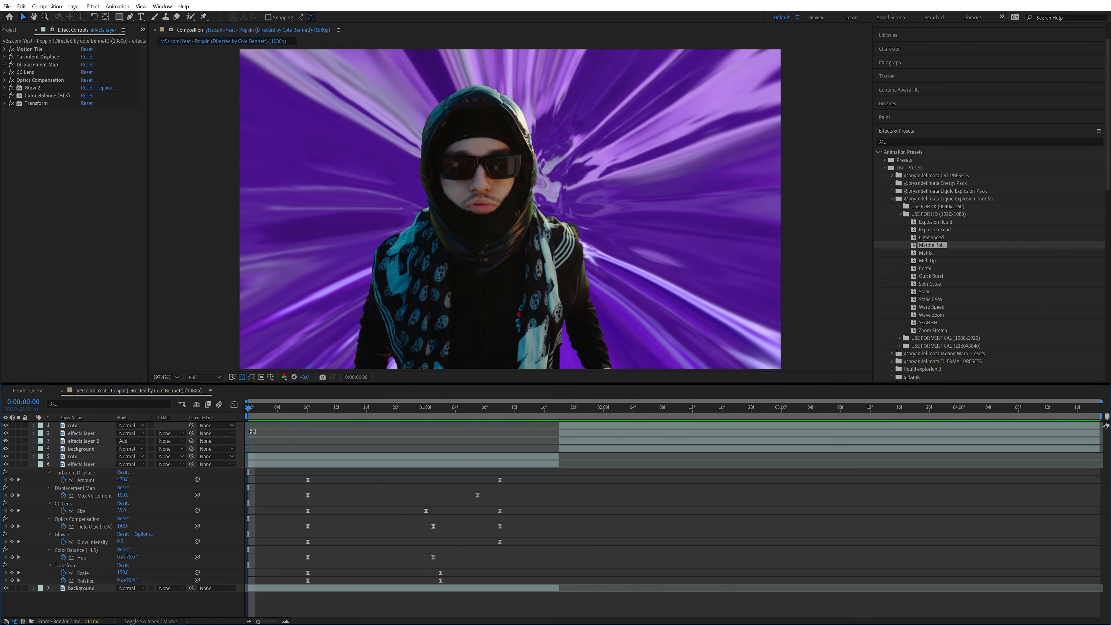
- Add timeline-start keyframes with increased Displacement Map vertical displacement and CC Lens size and a hue of 114°, and play them back
drag(126, 496, 216, 489)
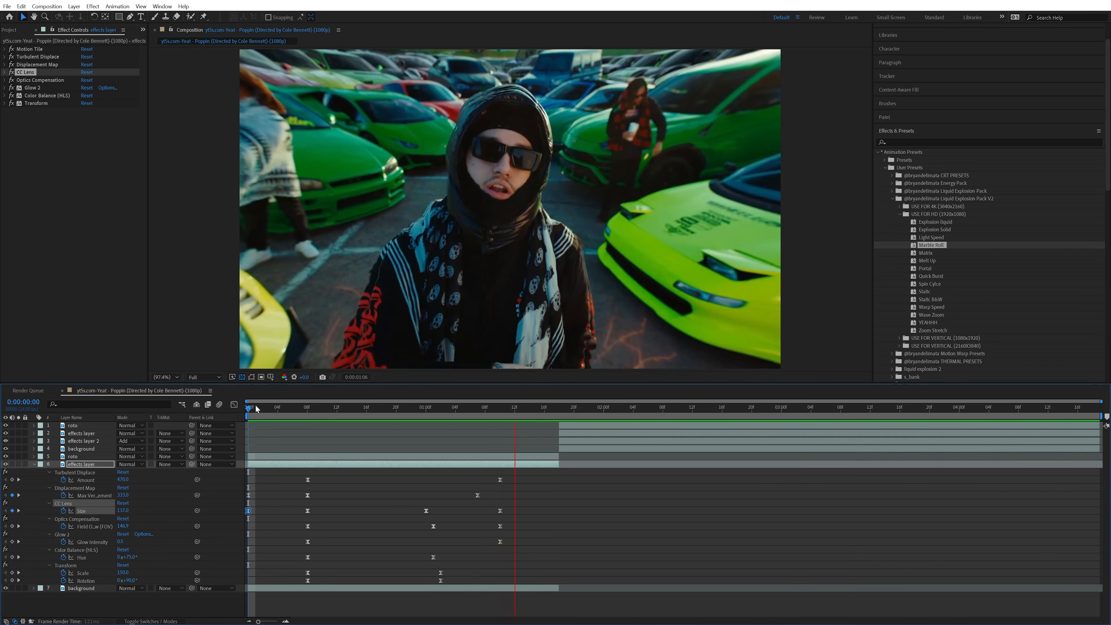
mouse_move(255, 406)
mouse_down()
mouse_move(325, 415)
mouse_move(242, 420)
mouse_up()
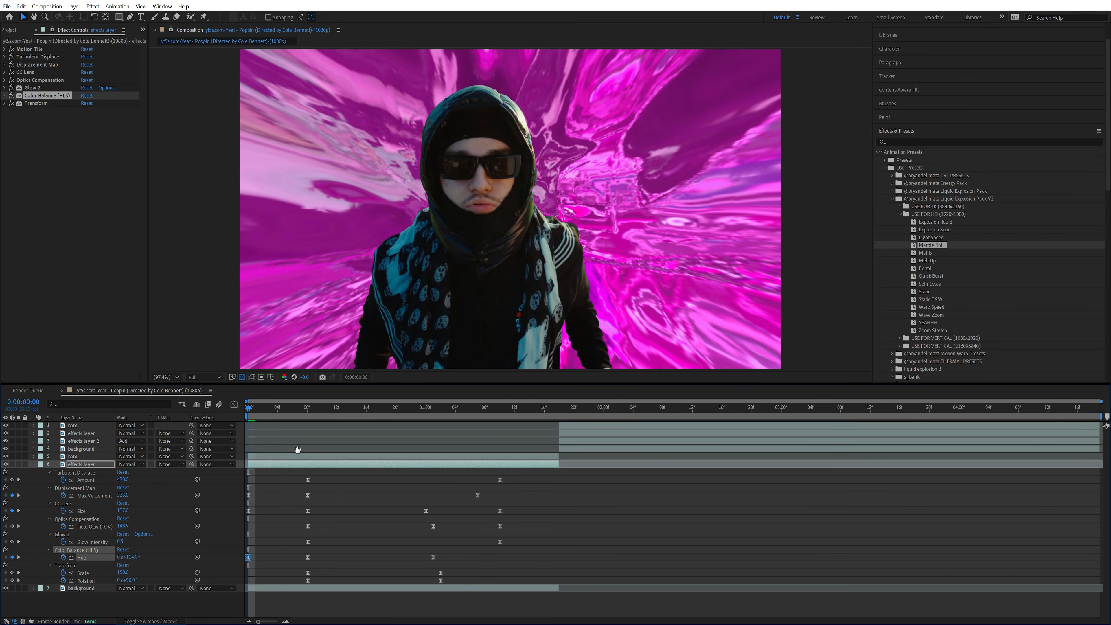
key(space)
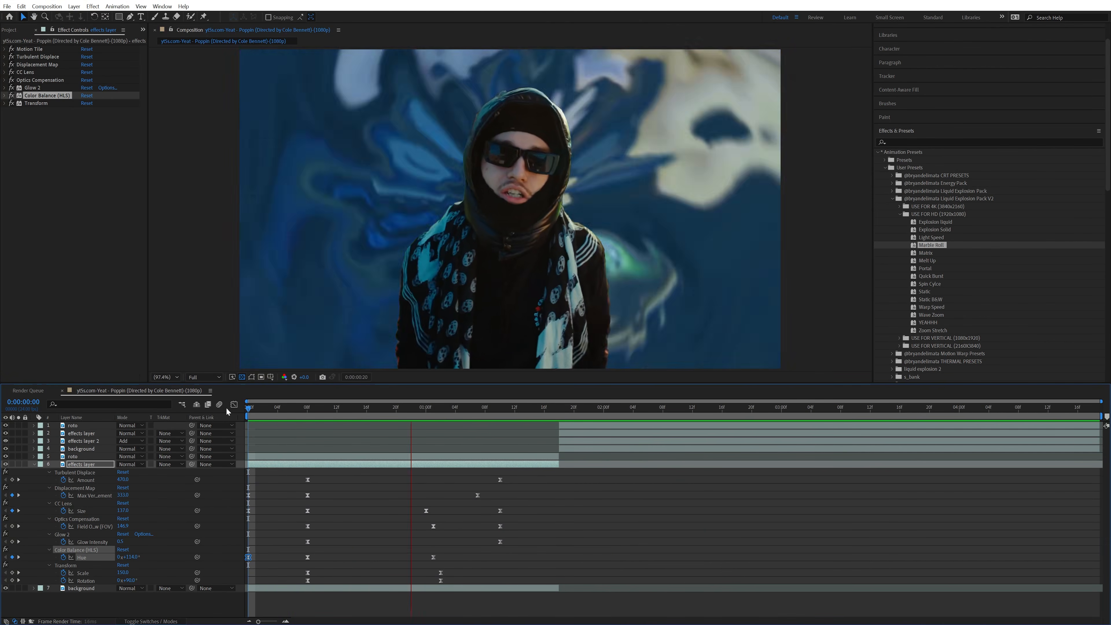
key(space)
drag(251, 410, 468, 429)
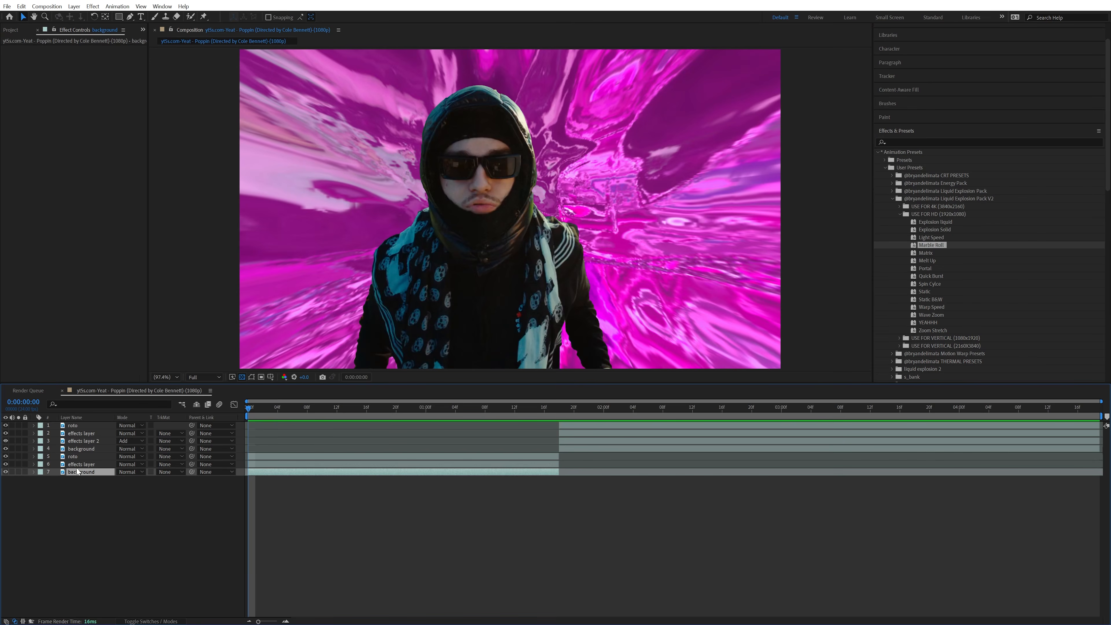
- Pre-compose all the layers into a new composition named rsmb
key(ctrl+a)
right_click(81, 433)
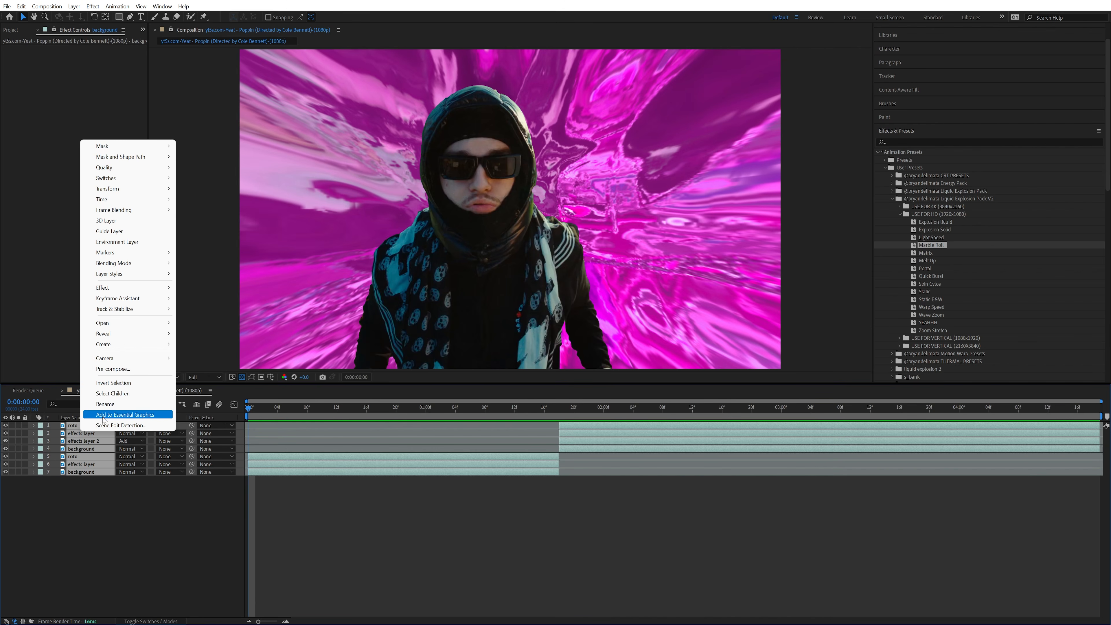
click(112, 369)
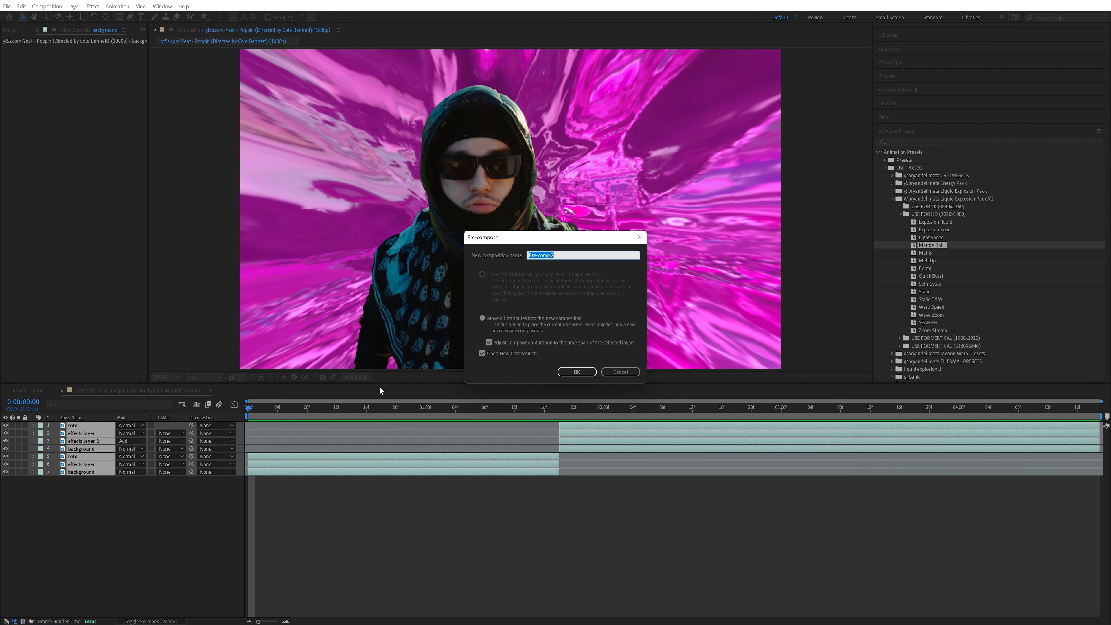
text(rsmb)
click(576, 372)
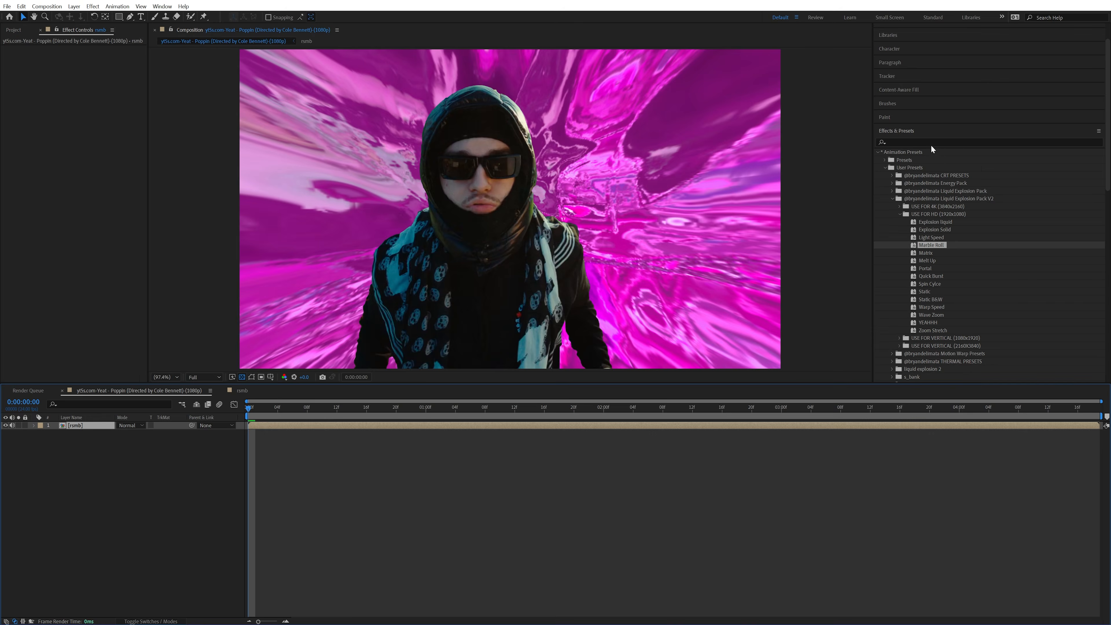
- Apply the RSMB motion blur effect to the rsmb pre-composition and preview it
text(rsmb)
drag(903, 196, 297, 427)
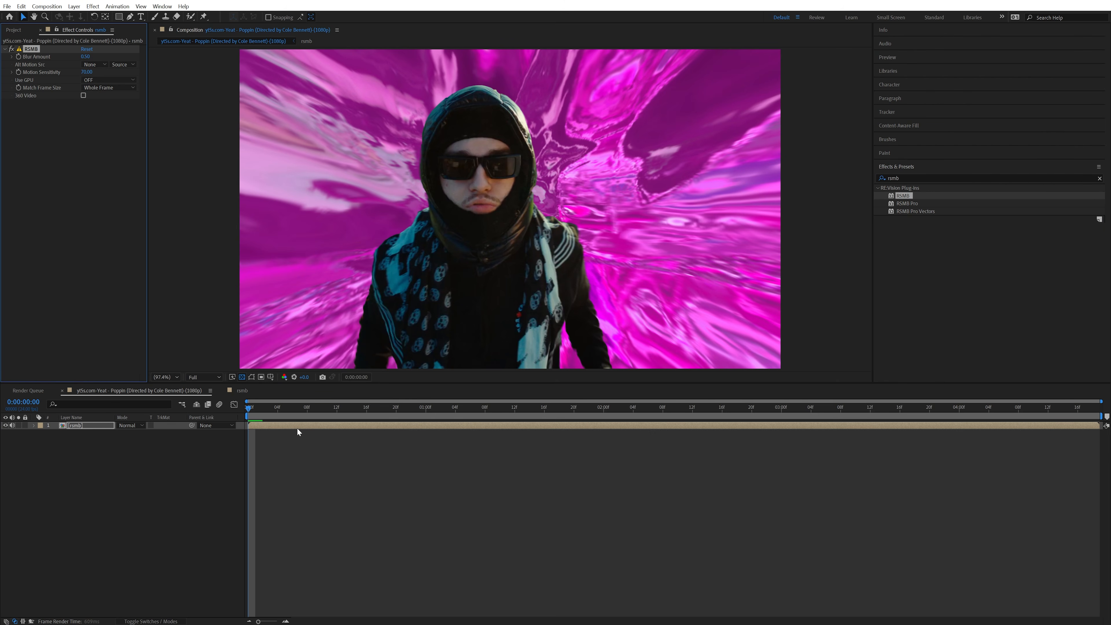
key(space)
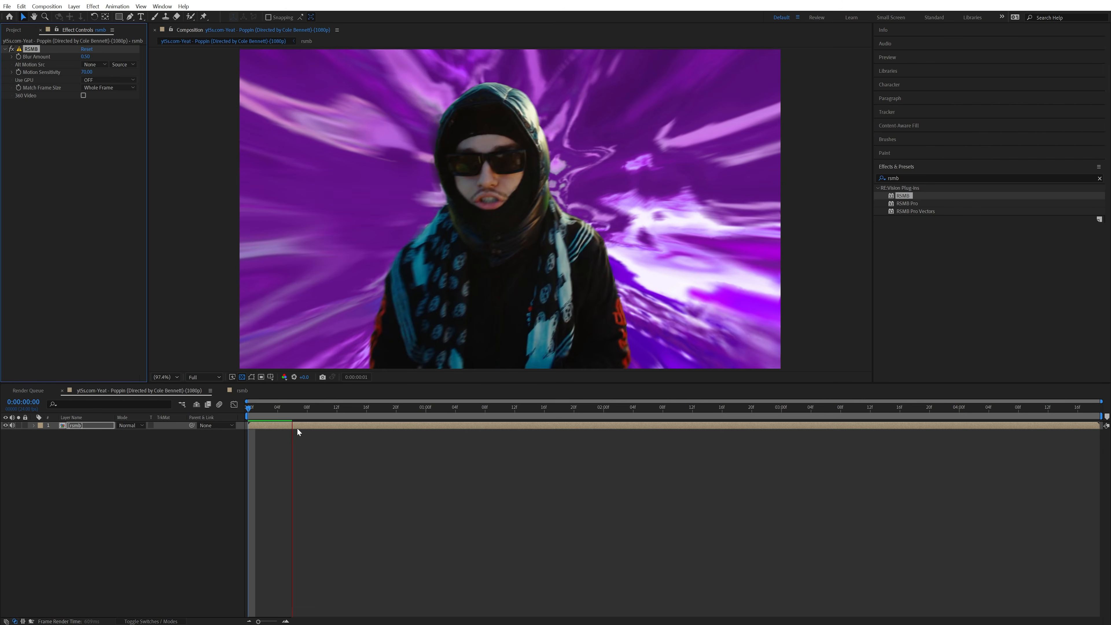